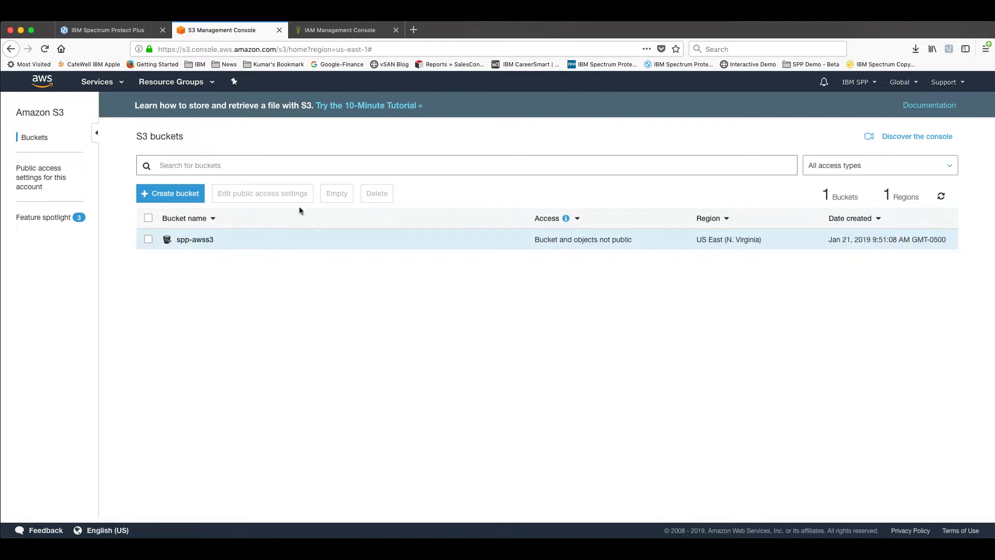
Check the account's access keys in the IAM console's security credentials and return to IBM Spectrum Protect Plus
left_click(335, 31)
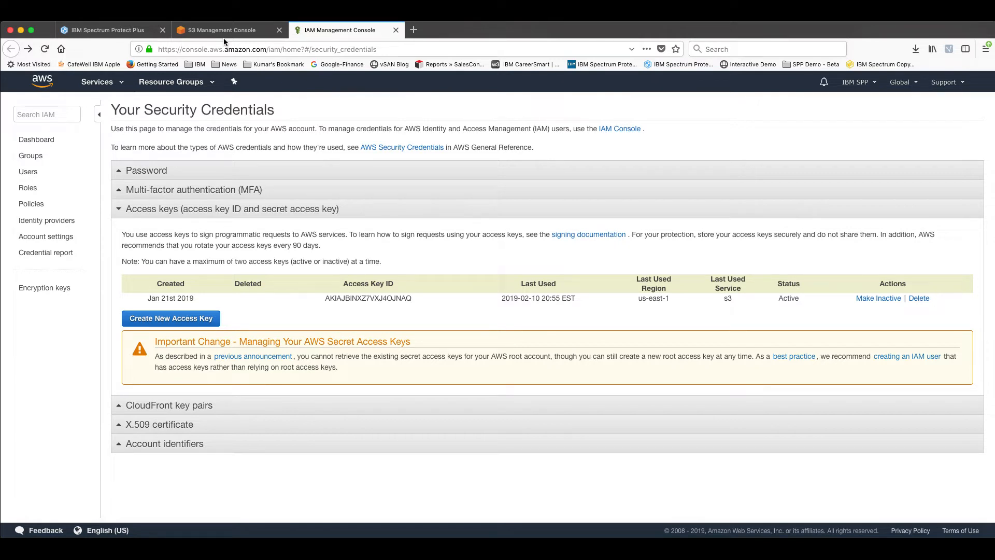
left_click(118, 32)
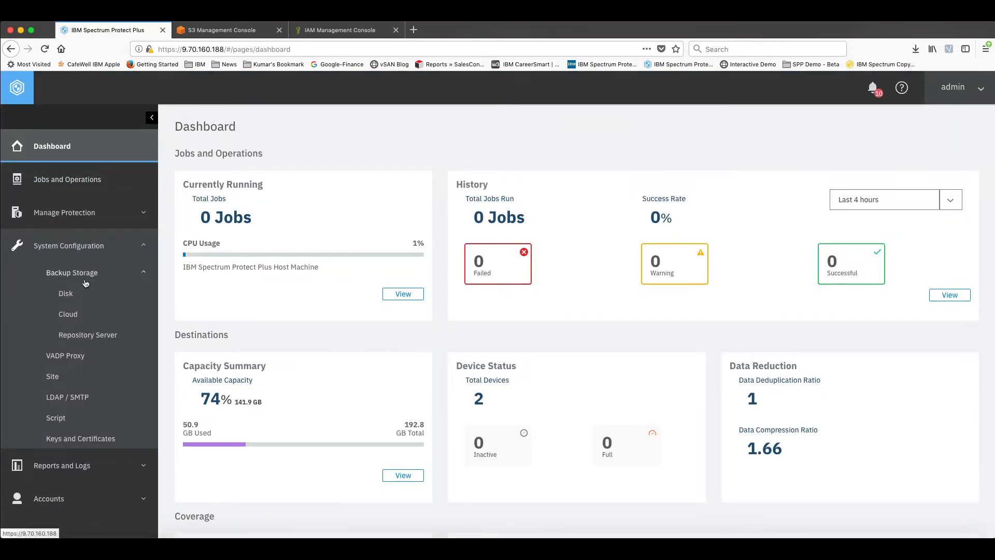
Try to add an access key named SPP-S3Key with the AWS access key ID filled in, and discard the form
left_click(83, 439)
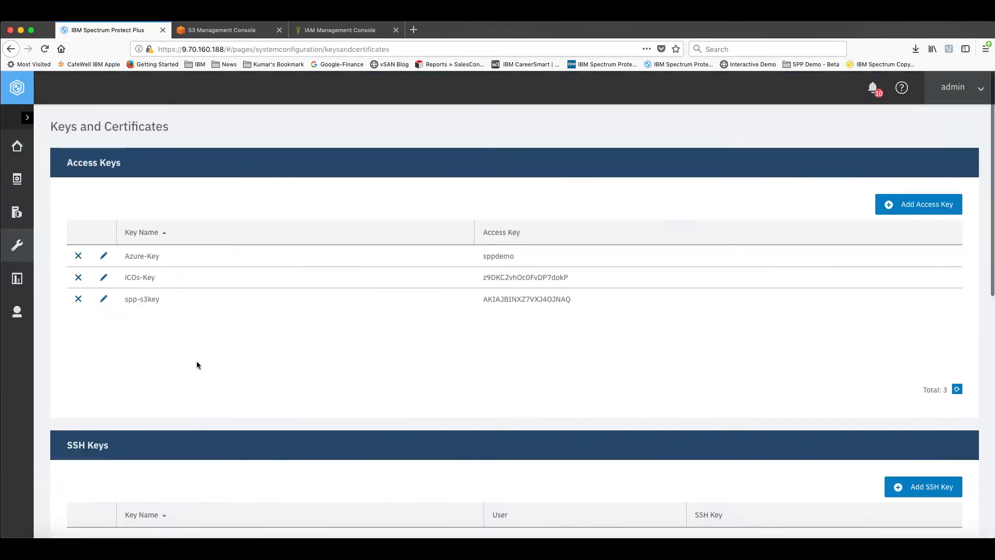
left_click(895, 207)
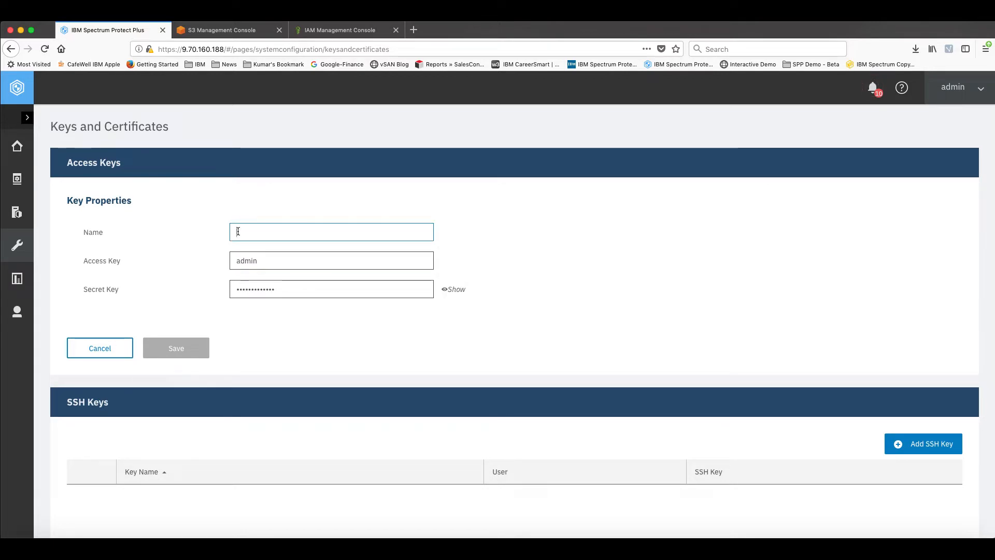
type("SPP-S")
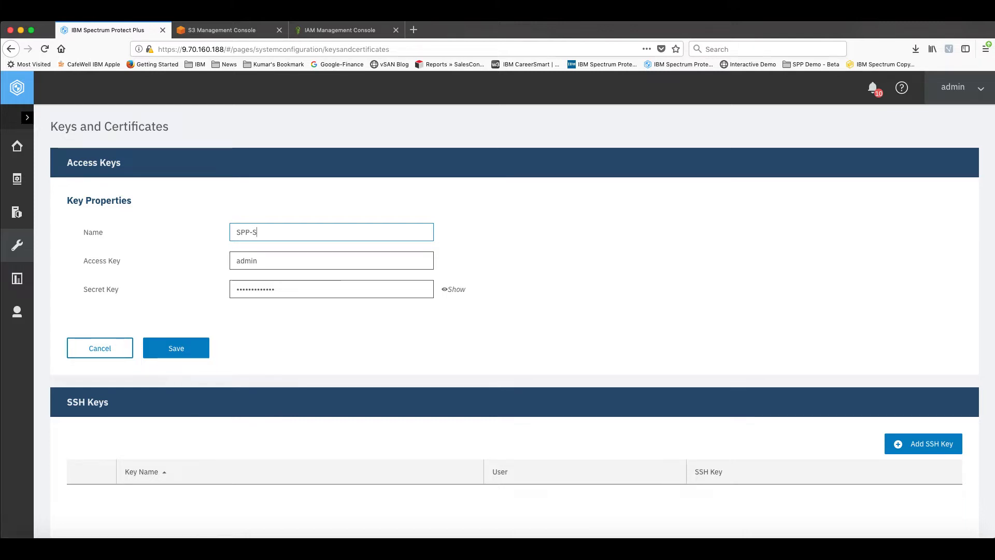
type("3Key")
left_click(261, 263)
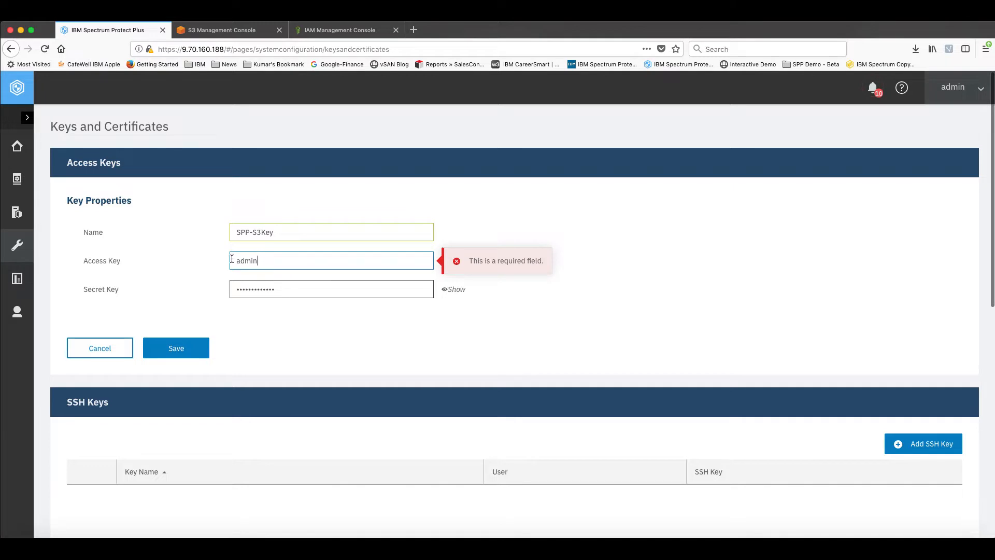
key("ctrl+a")
key("ctrl+v")
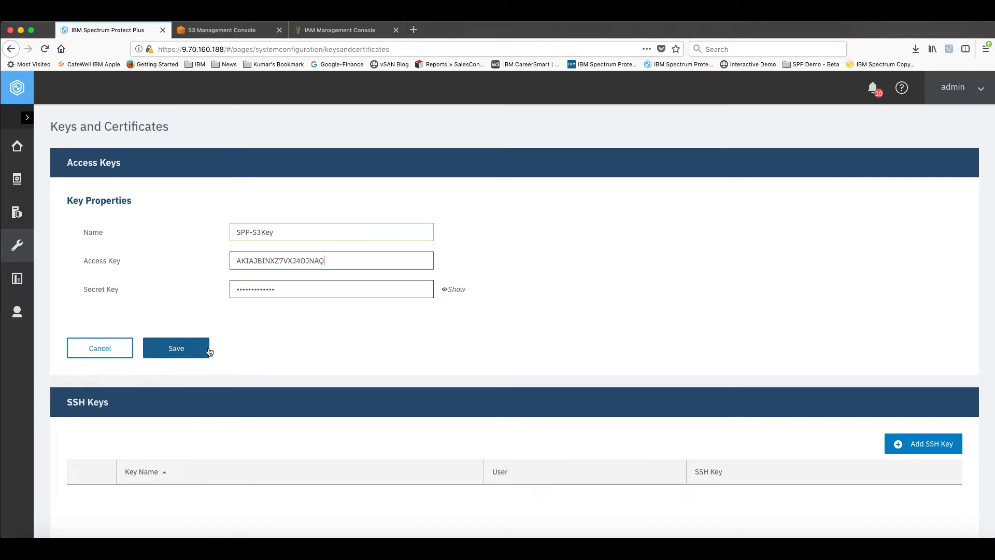
left_click(120, 350)
Start registering a new cloud server for backup storage with Amazon S3 as the provider
left_click(18, 146)
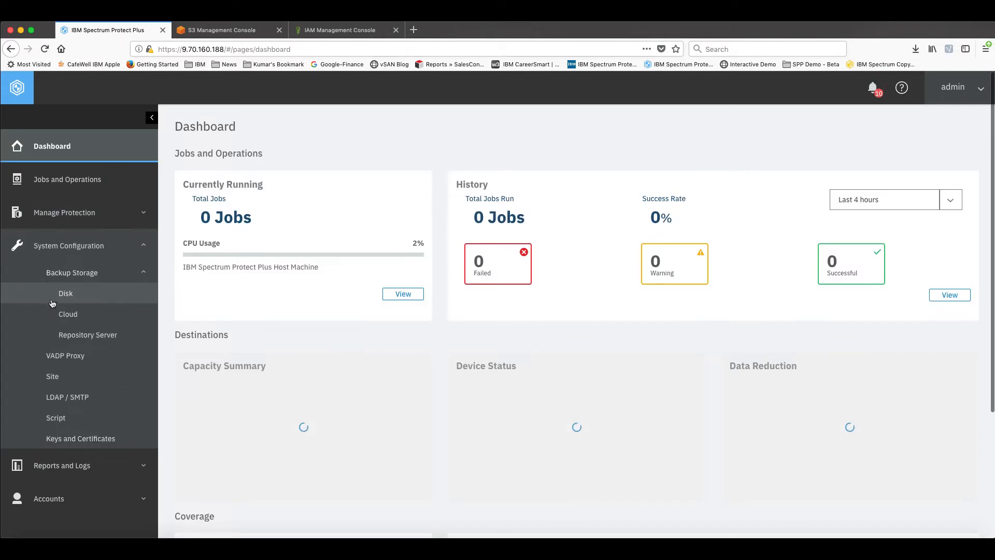
left_click(72, 313)
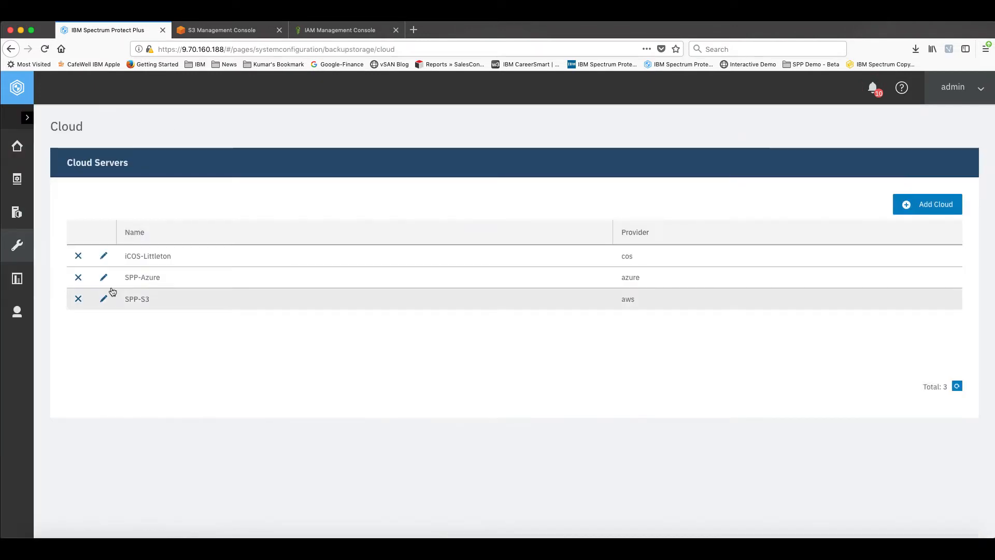
left_click(922, 207)
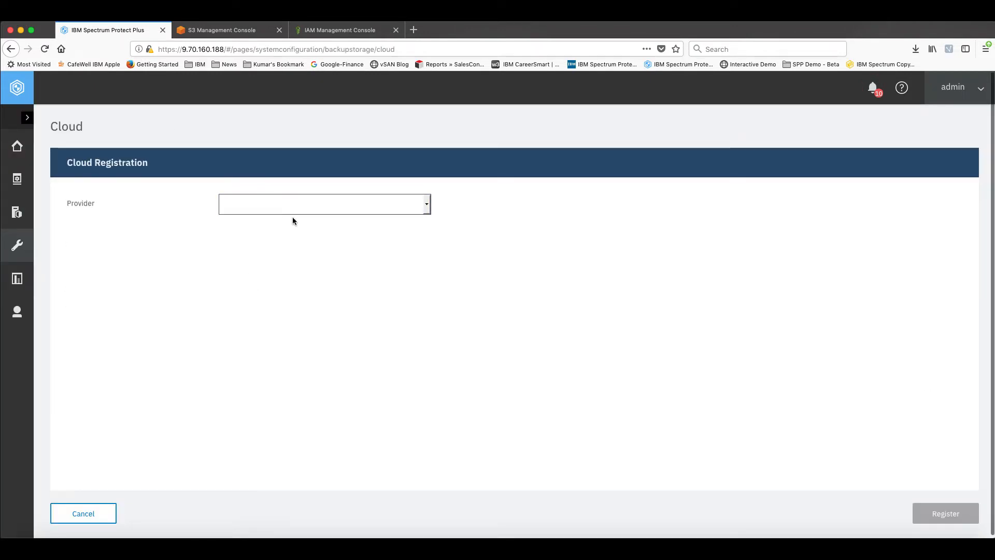
left_click(369, 208)
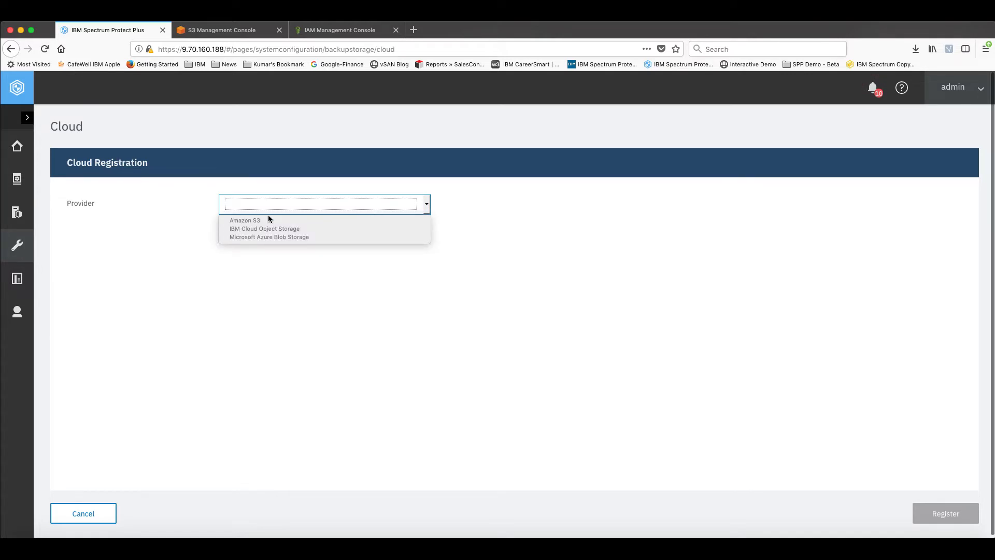
left_click(330, 221)
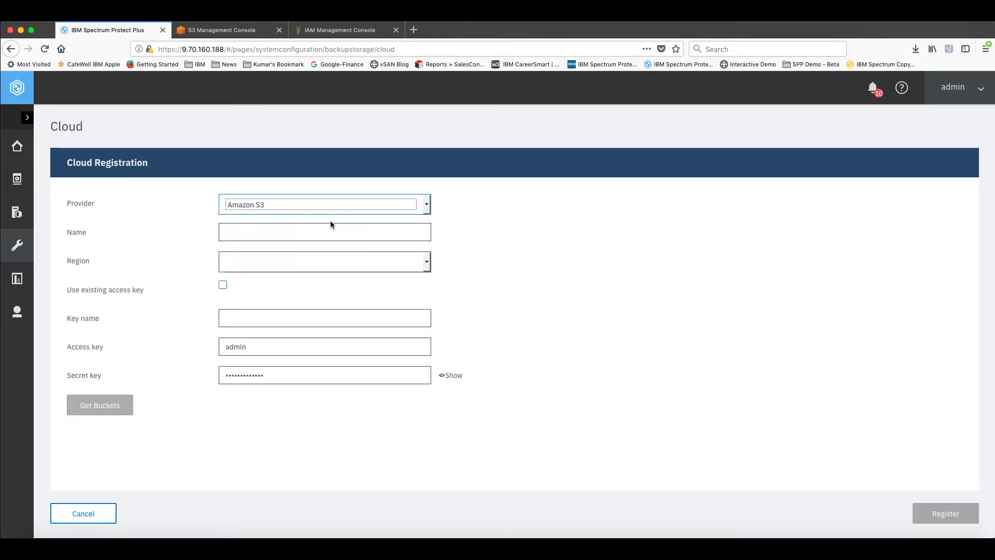
Name the cloud server SPP-S3Offload and set its region to US East (Virginia)
left_click(243, 229)
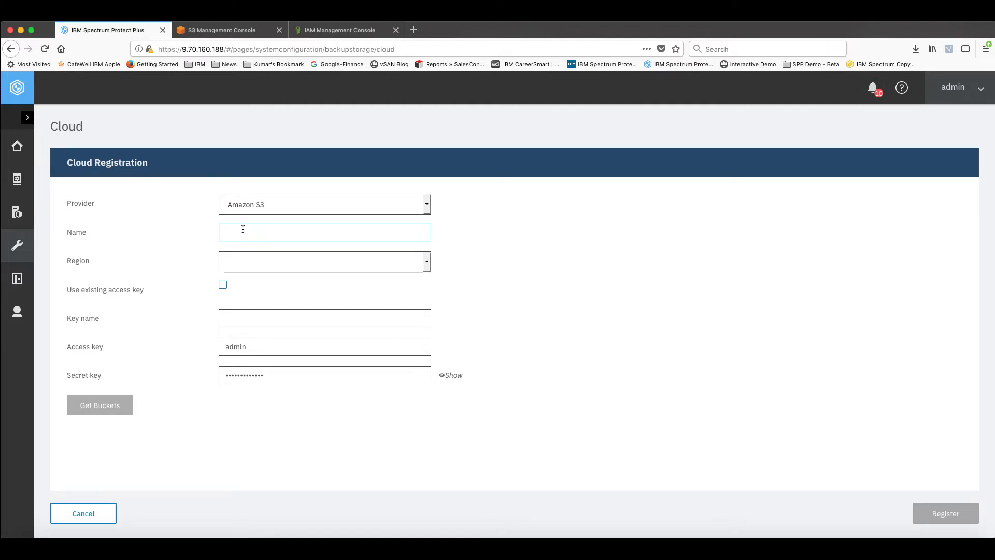
type("S3")
key("BackSpace")
key("BackSpace")
type("SPP-S")
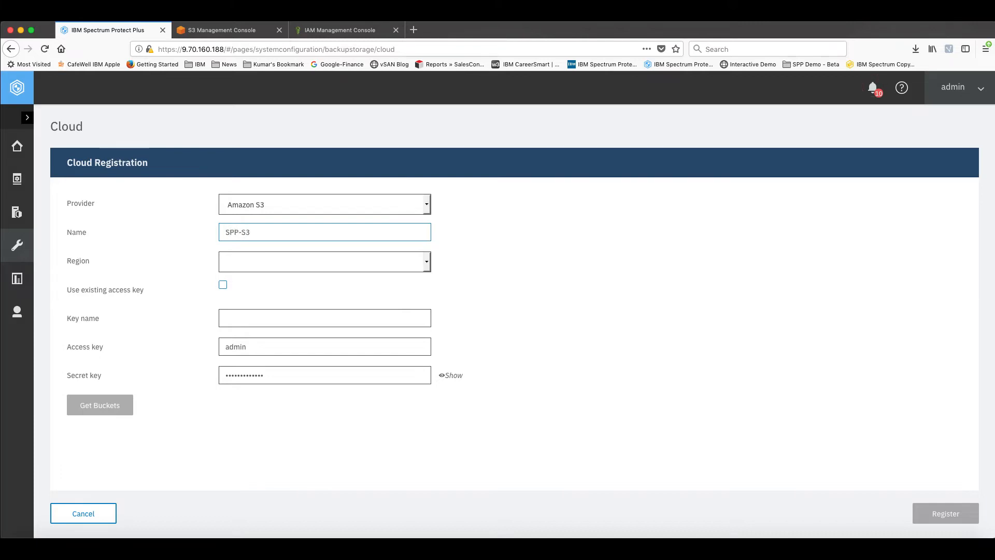
type("3Offload")
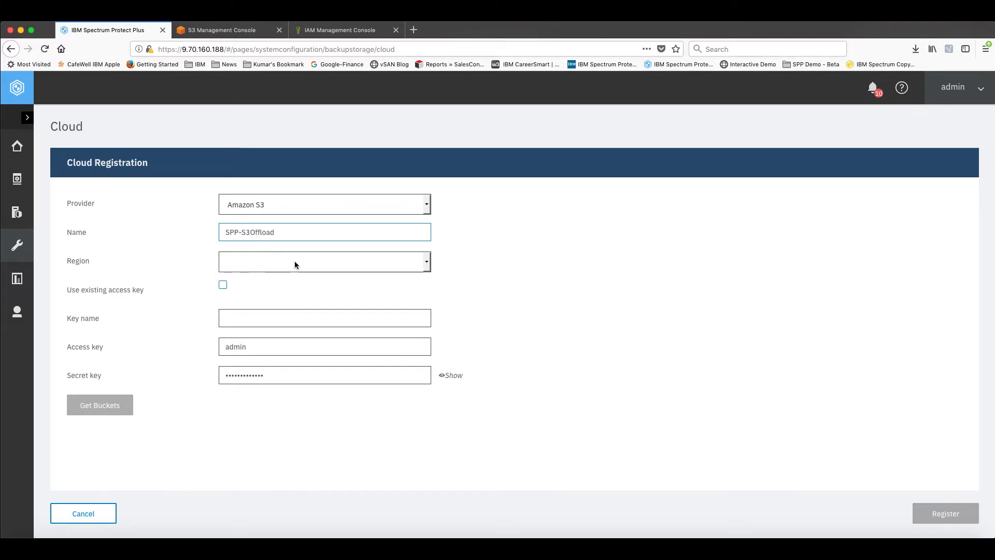
left_click(321, 262)
left_click(267, 279)
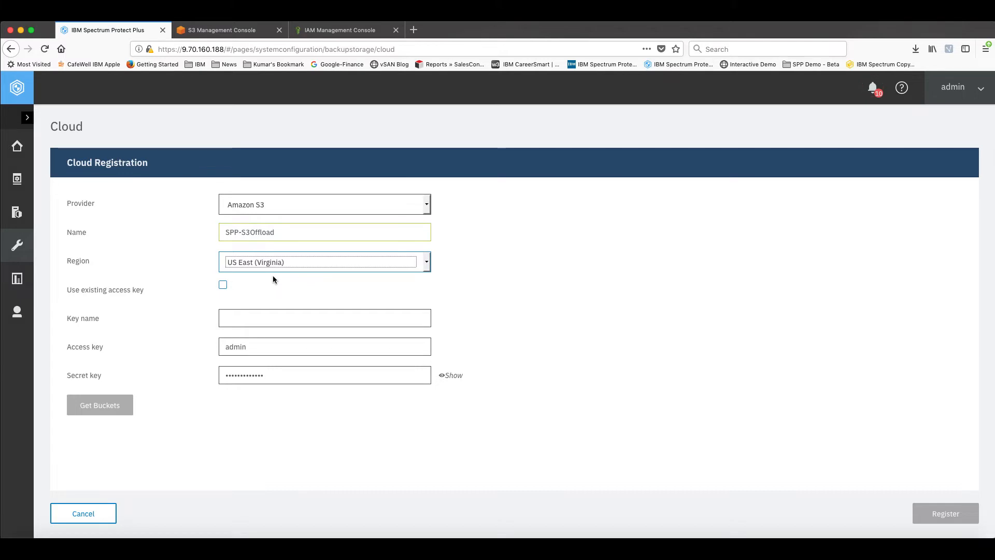
Use the existing access key spp-s3key for the cloud registration
left_click(244, 317)
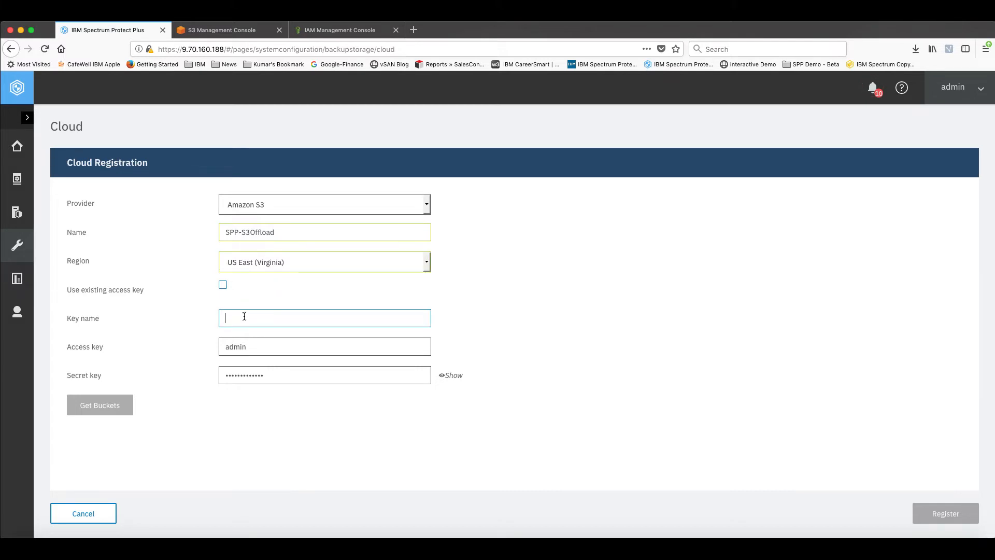
left_click(223, 285)
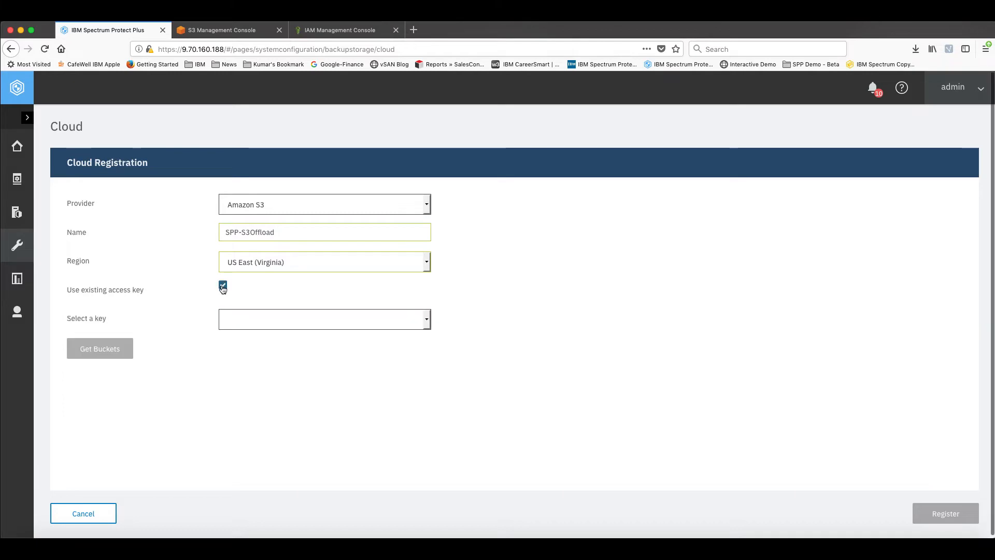
left_click(246, 316)
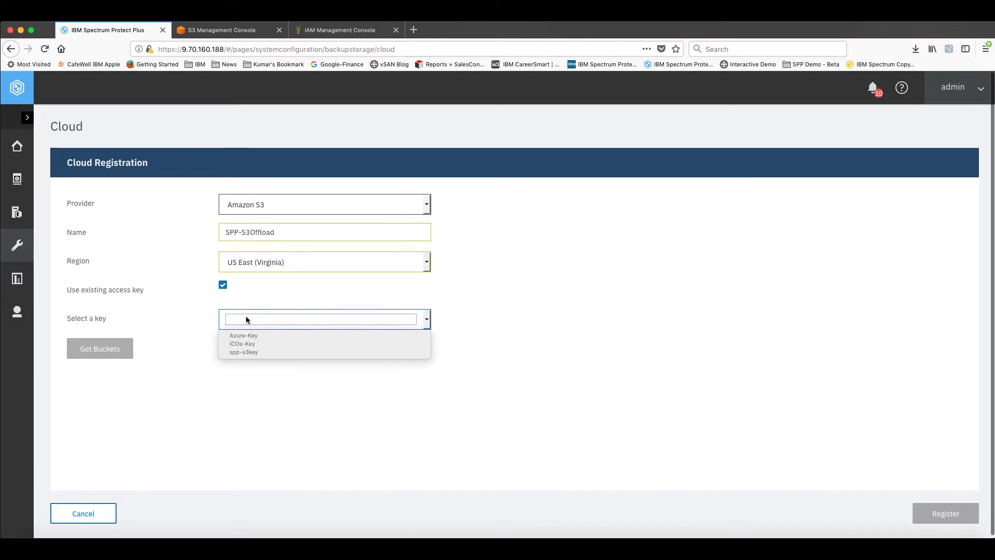
left_click(247, 350)
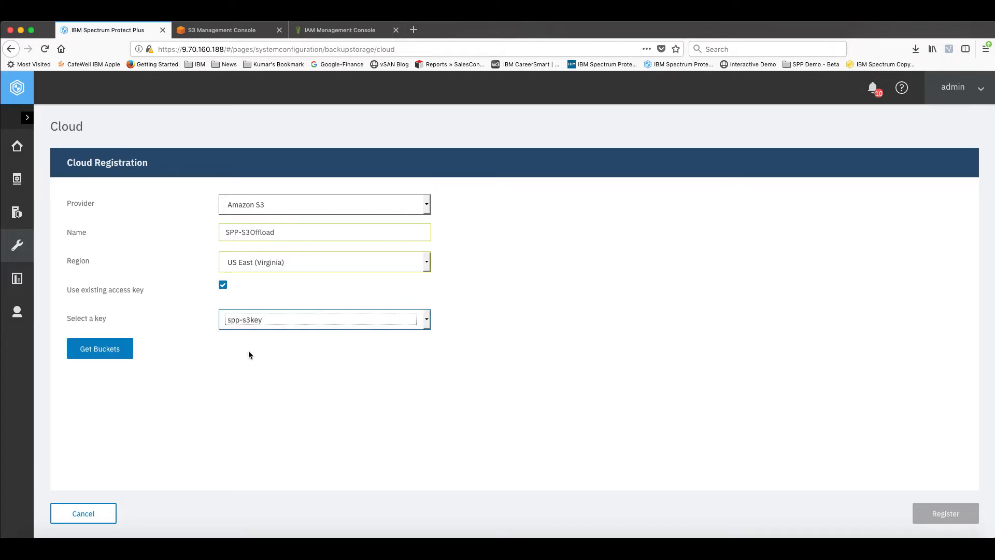
Retrieve the available buckets and choose spp-awss3 for the cloud registration
left_click(101, 351)
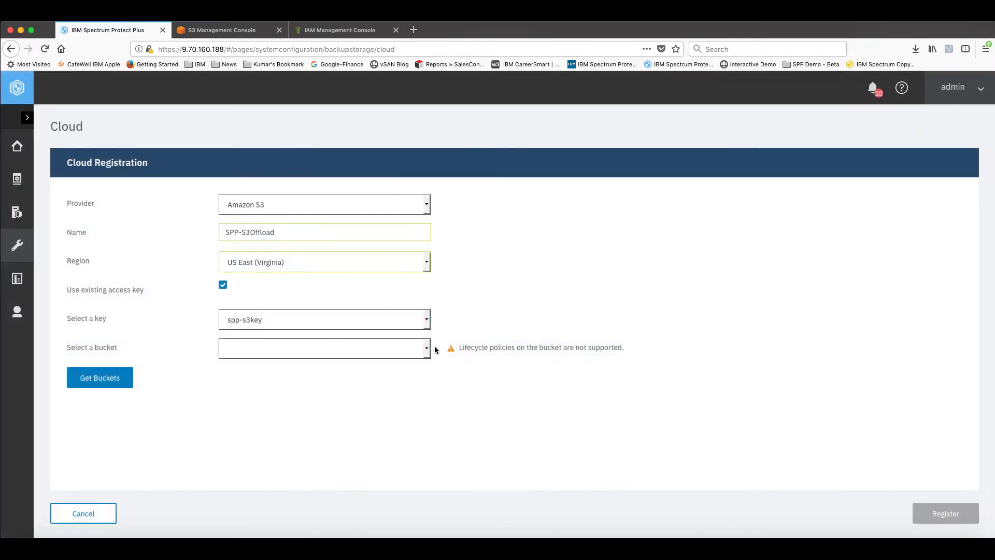
left_click(429, 350)
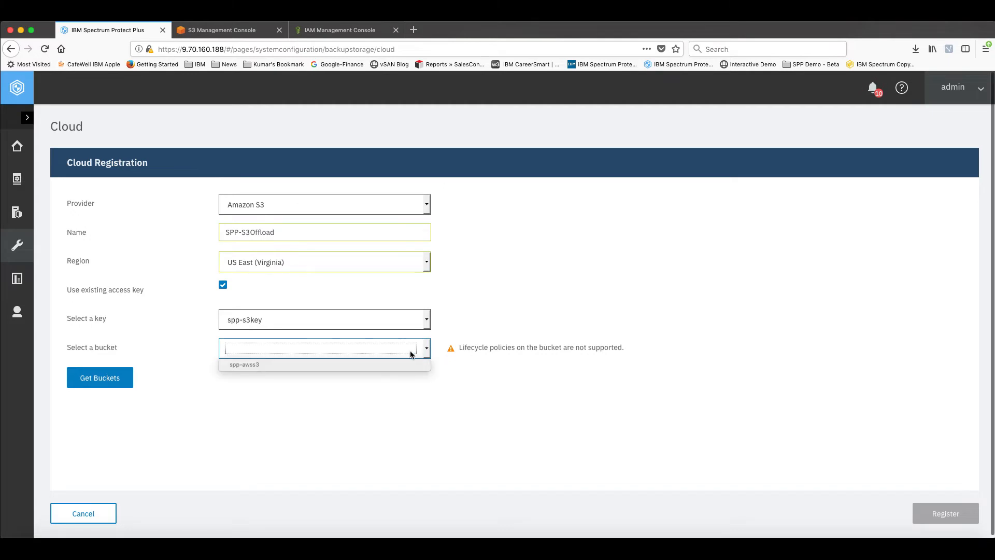
left_click(251, 366)
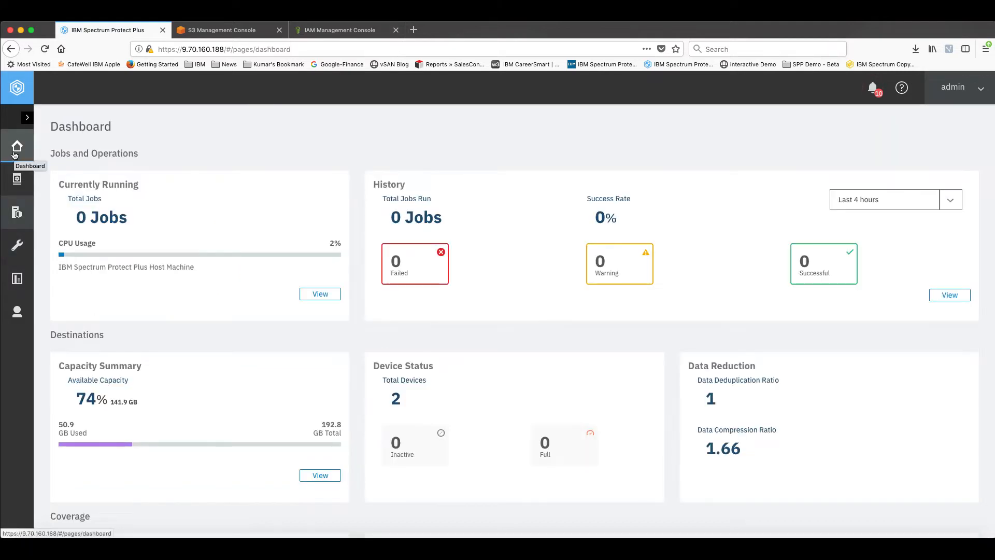
Leave the cloud registration and open the Silver SLA policy for editing from the policy overview
left_click(14, 156)
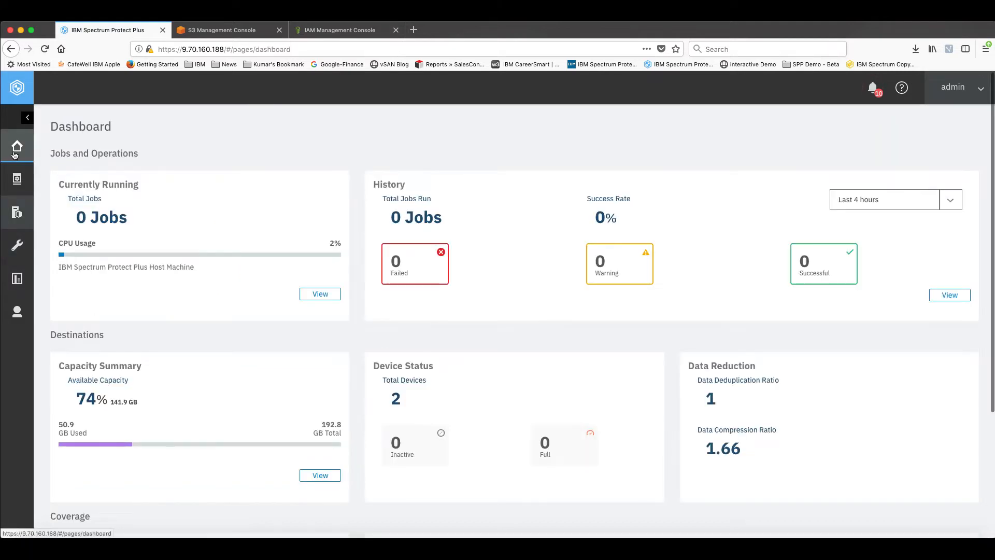
left_click(62, 241)
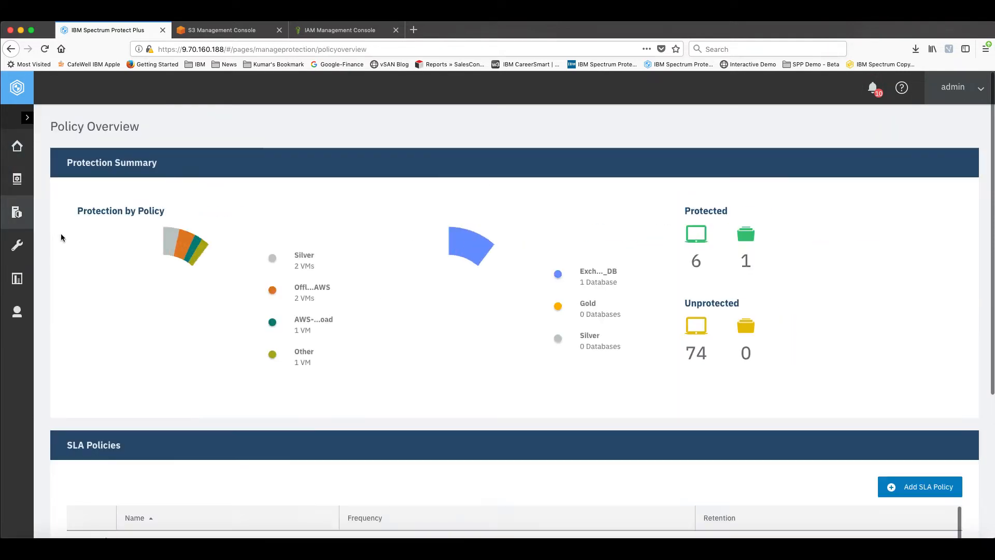
scroll(189, 292, "down", 5)
scroll(187, 297, "down", 2)
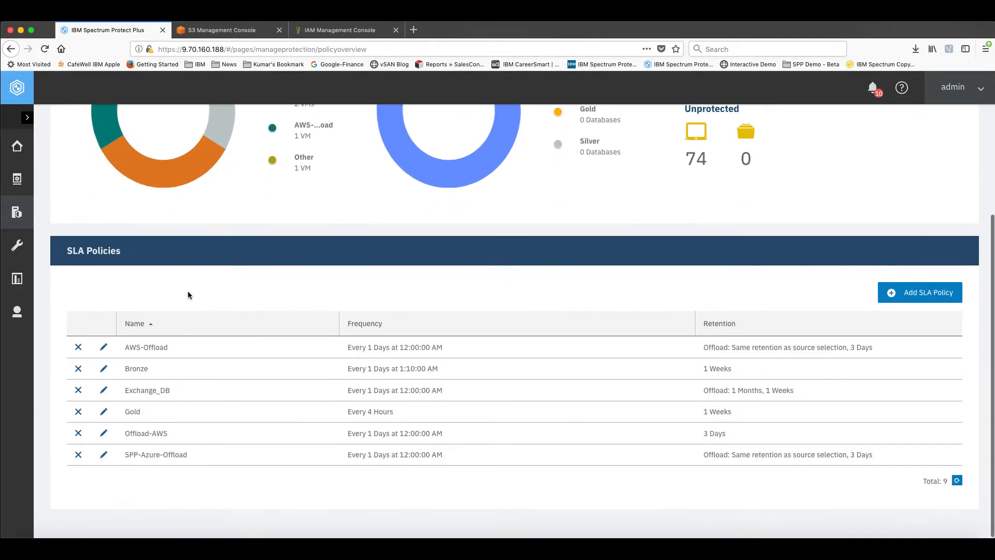
scroll(144, 406, "up", 2)
scroll(144, 406, "down", 2)
scroll(141, 423, "up", 2)
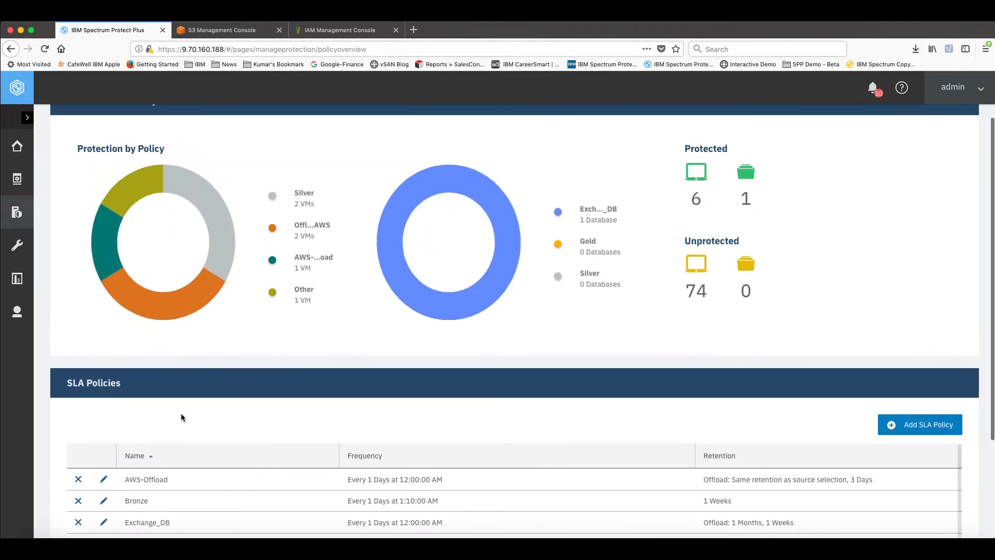
scroll(179, 413, "down", 2)
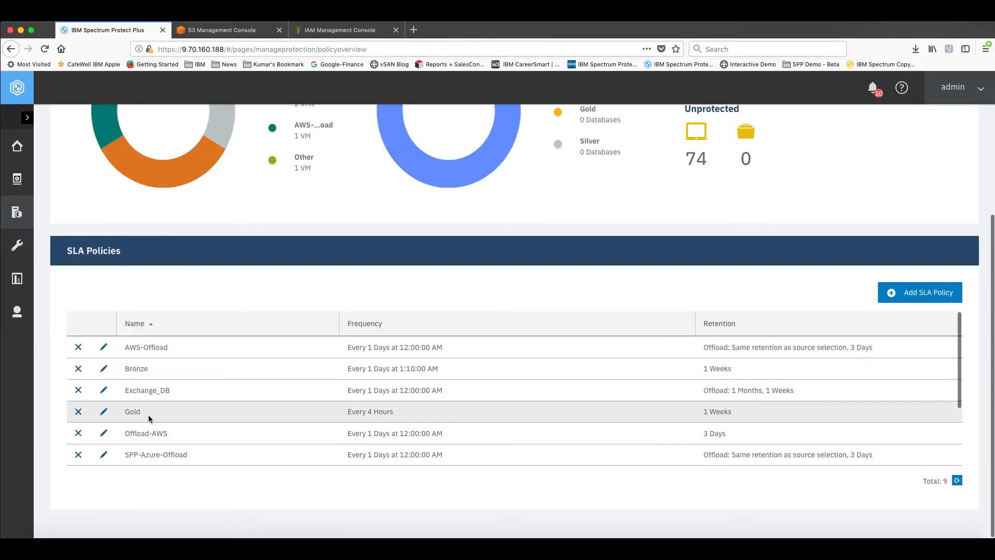
scroll(148, 415, "down", 3)
left_click(104, 401)
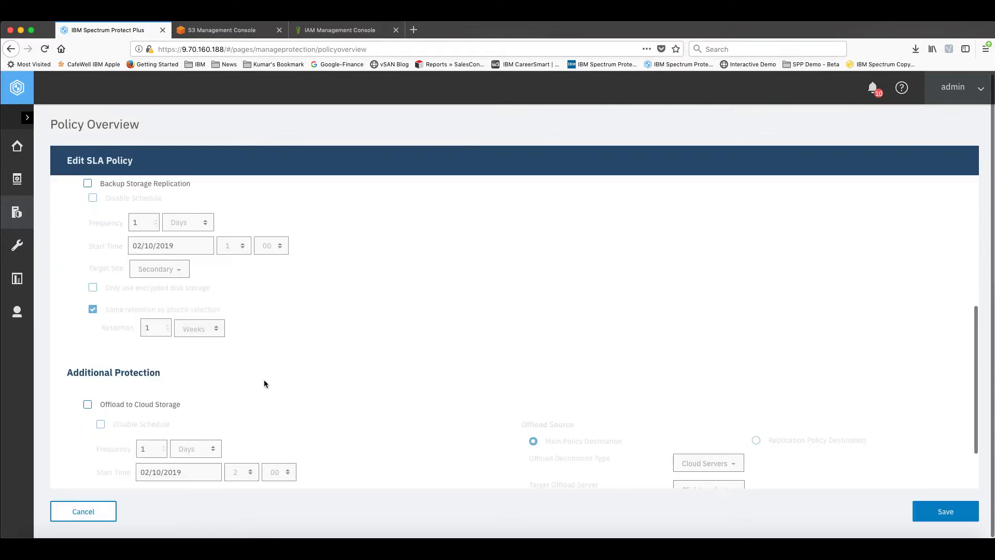
Review the Silver policy's main protection settings and enable Offload to Cloud Storage under Additional Protection
scroll(274, 381, "up", 2)
scroll(278, 385, "up", 3)
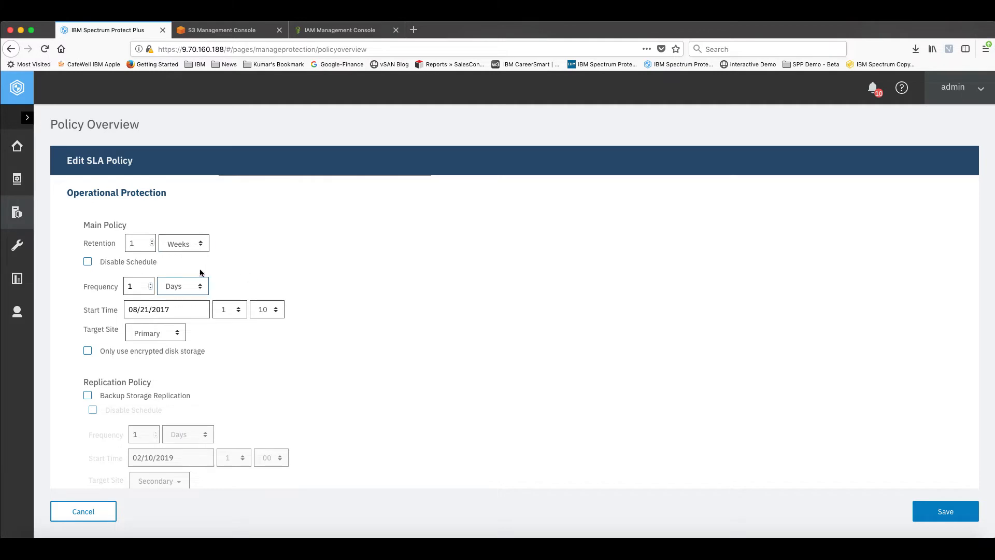
scroll(232, 239, "up", 1)
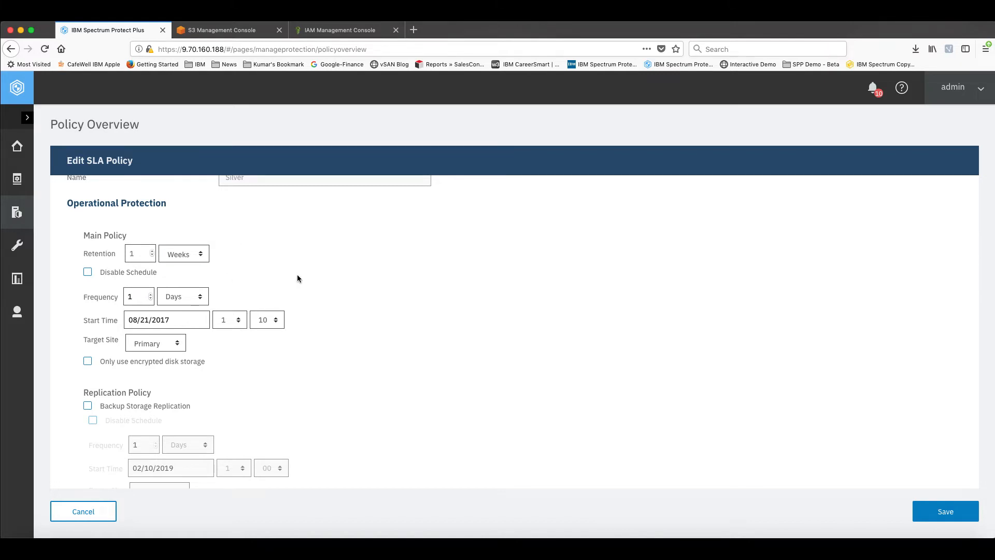
scroll(296, 276, "up", 1)
scroll(297, 280, "up", 1)
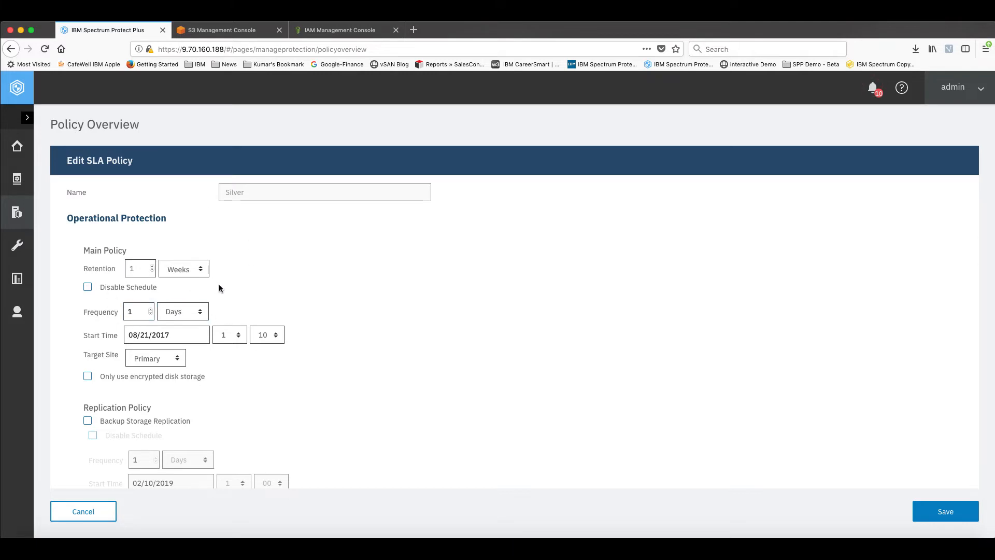
scroll(266, 295, "down", 3)
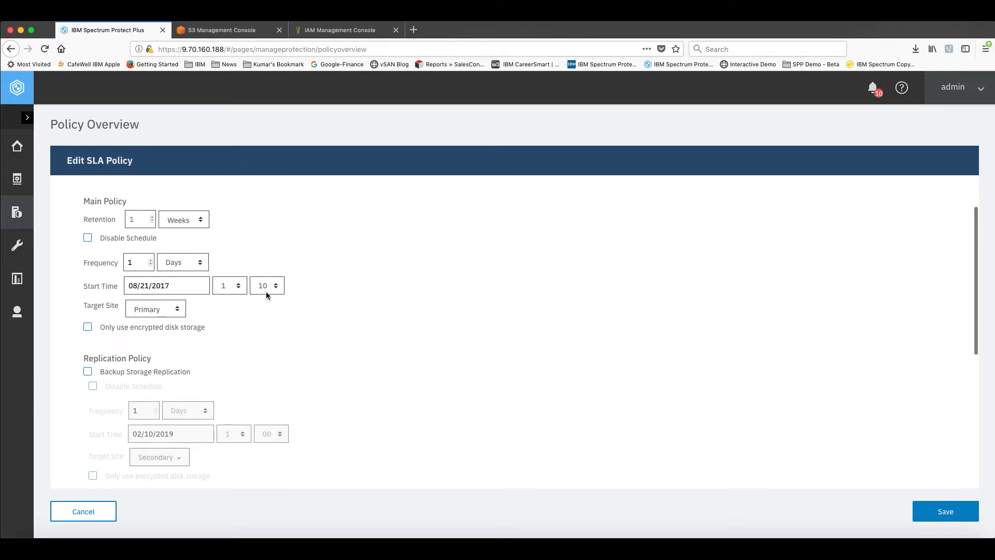
scroll(266, 295, "down", 7)
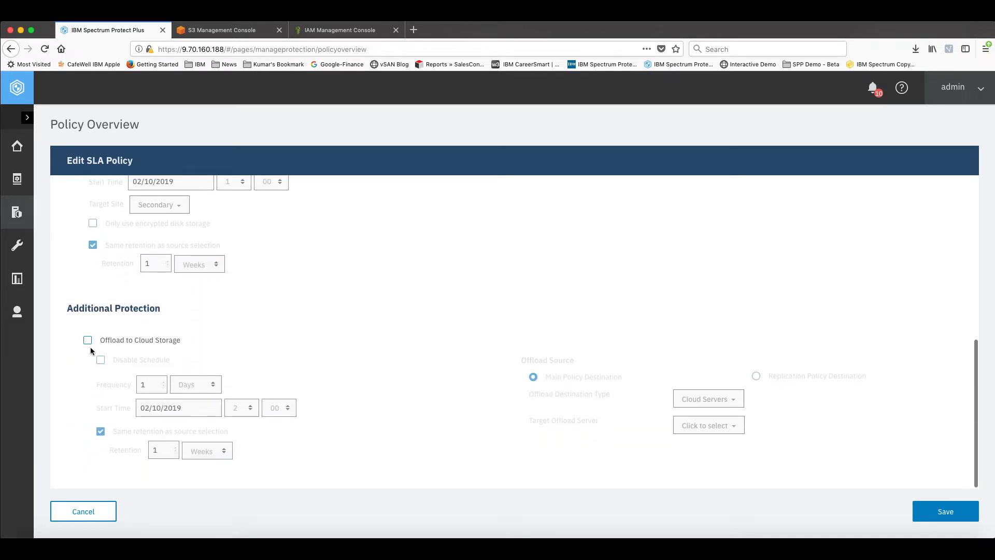
left_click(88, 342)
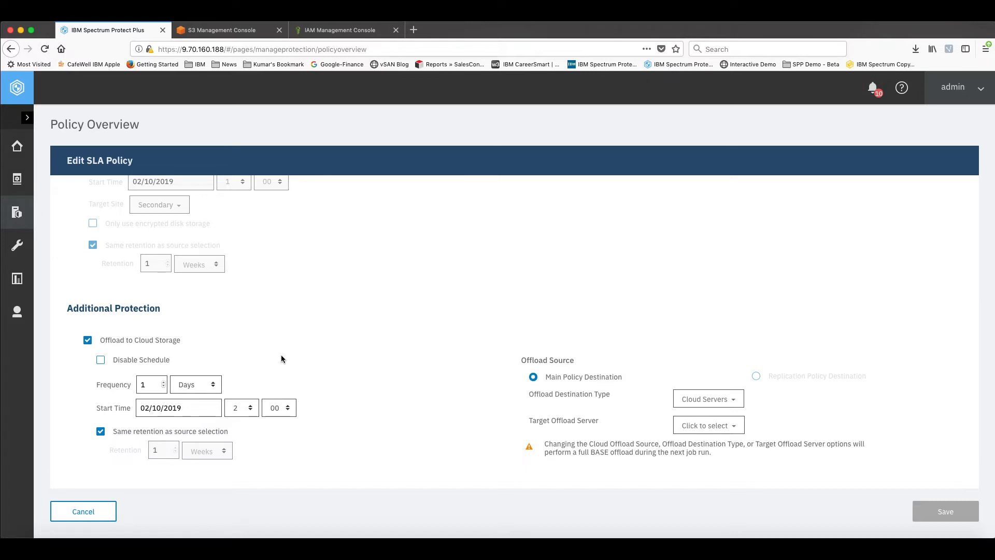
Set the cloud offload frequency to 1 week and replace the source-based retention with a retention of 1 month
left_click(176, 385)
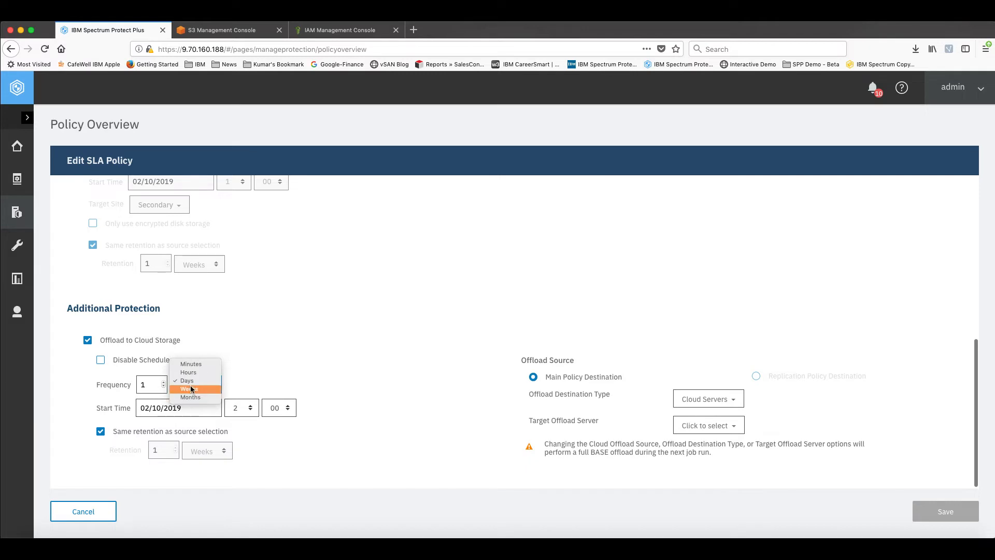
left_click(191, 389)
left_click(101, 431)
left_click(165, 450)
type("5")
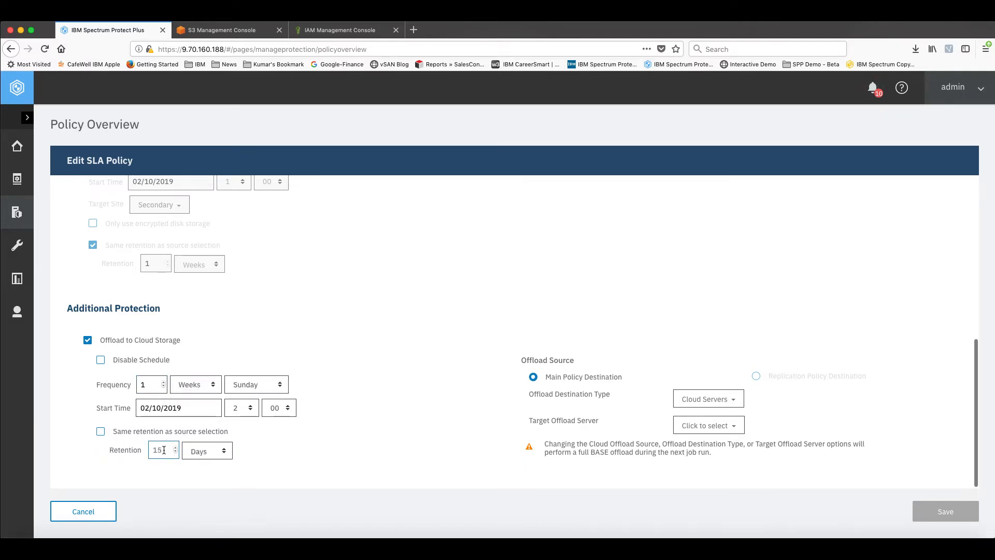
key("BackSpace")
left_click(210, 451)
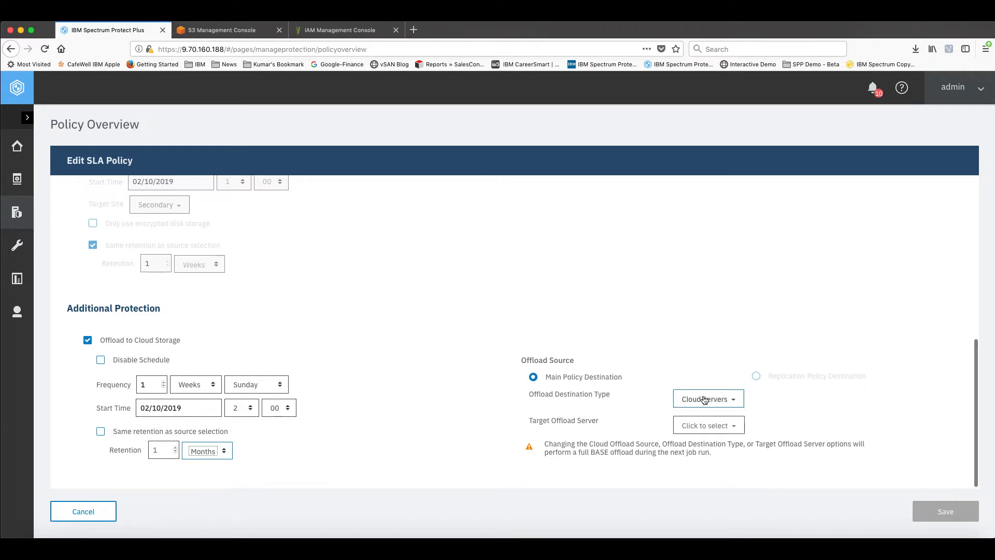
Keep Cloud Servers as the offload destination type and choose SPP-S3 as the target offload server
left_click(722, 401)
left_click(723, 400)
left_click(716, 426)
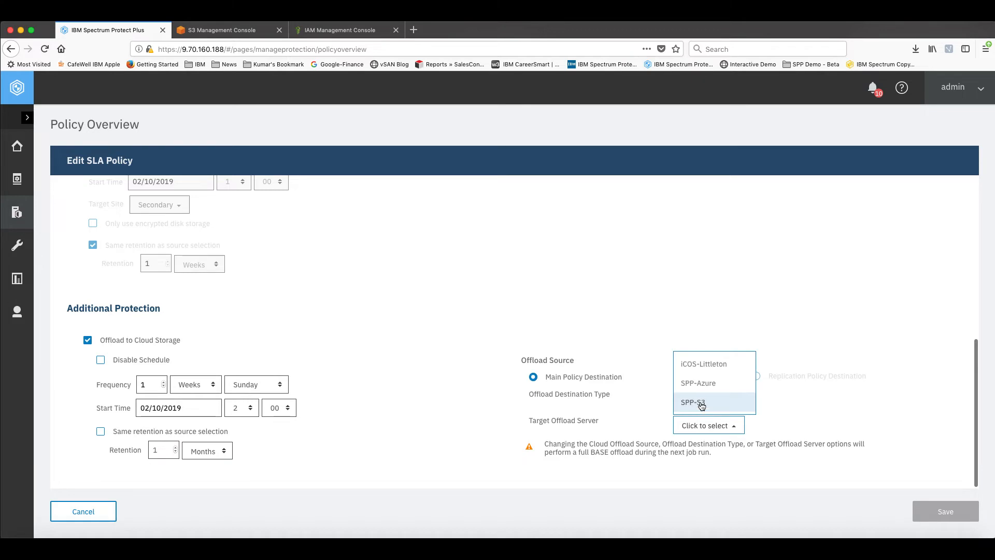
left_click(700, 405)
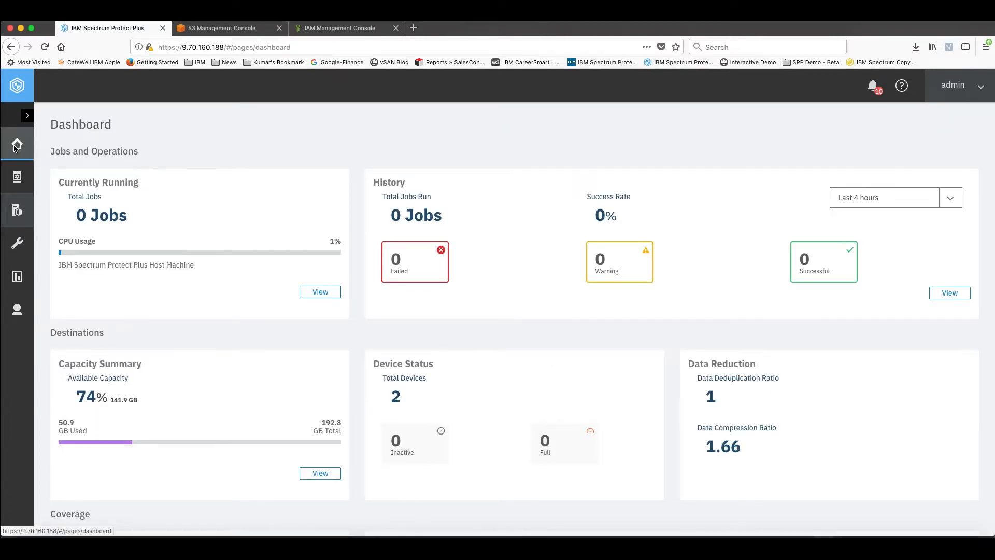
Start the vmware_Silver job from the Policy and Job List in Jobs and Operations with the Backup to vSnap option
left_click(16, 148)
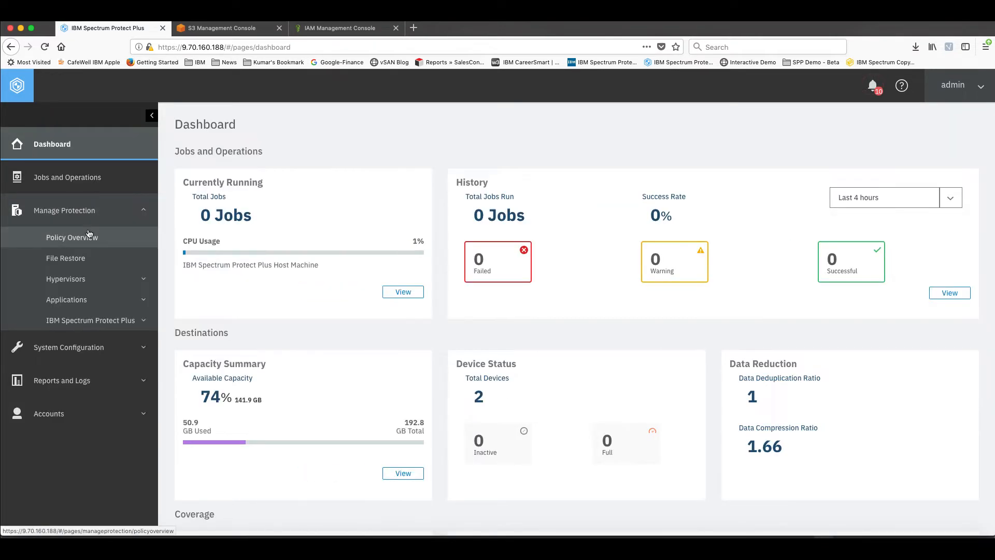
left_click(104, 177)
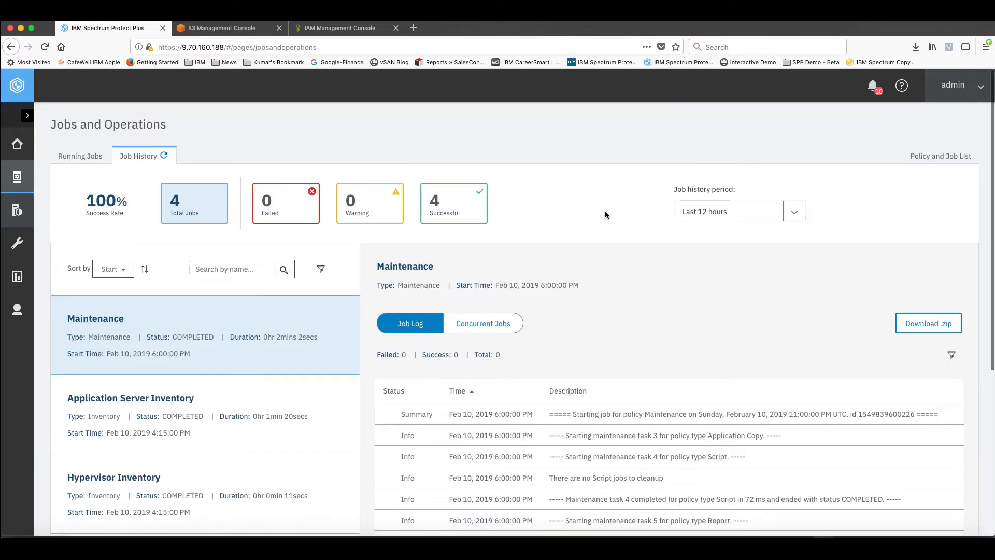
left_click(939, 156)
scroll(181, 472, "down", 1)
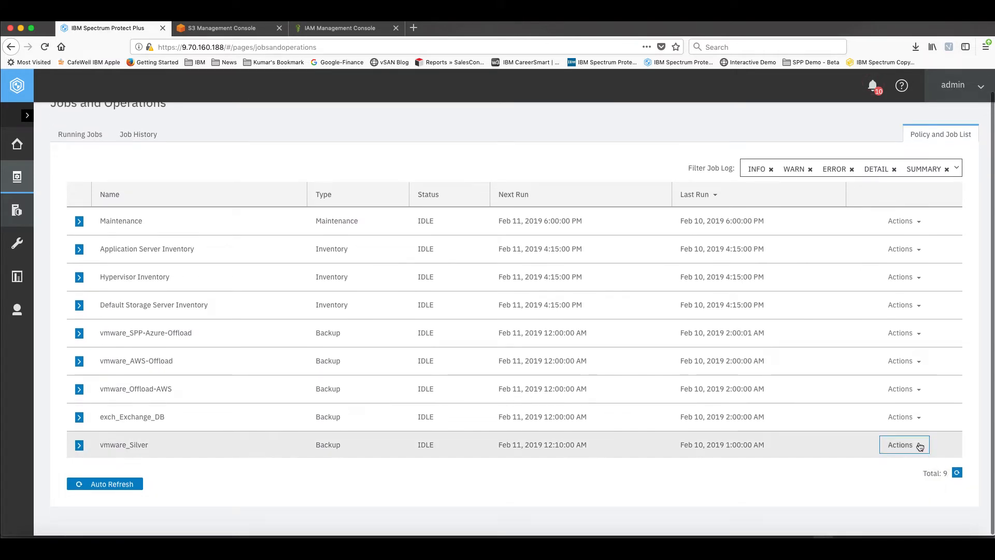
left_click(919, 447)
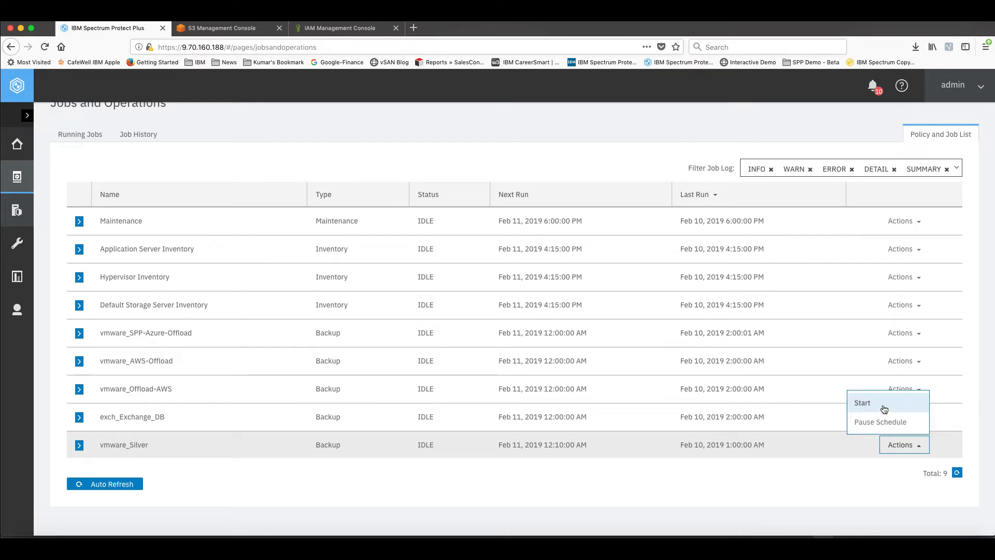
left_click(884, 405)
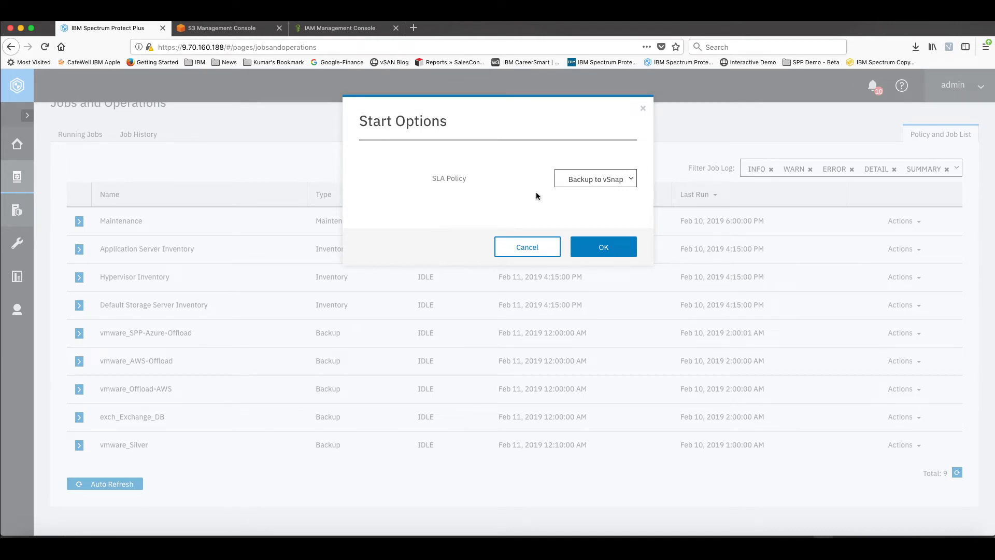
left_click(632, 180)
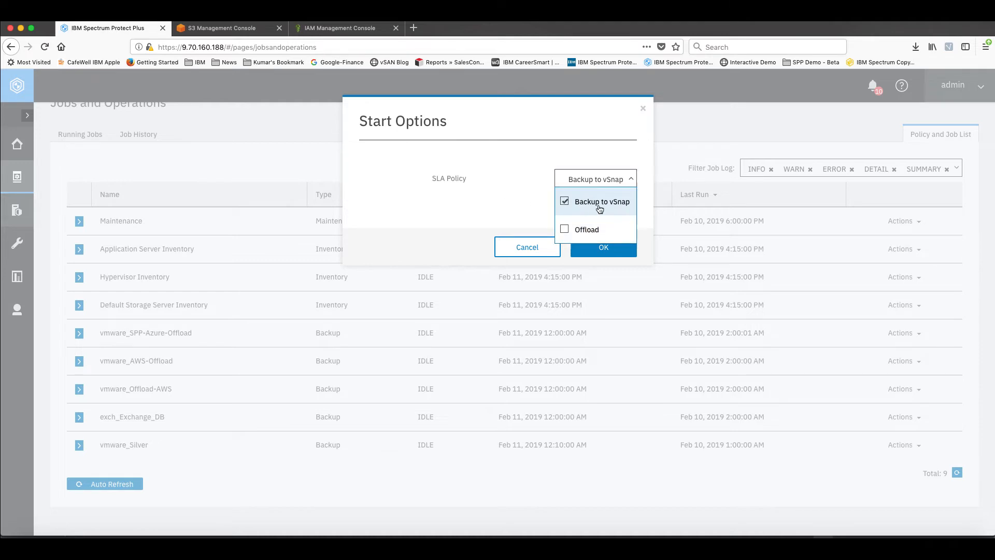
left_click(499, 204)
left_click(607, 248)
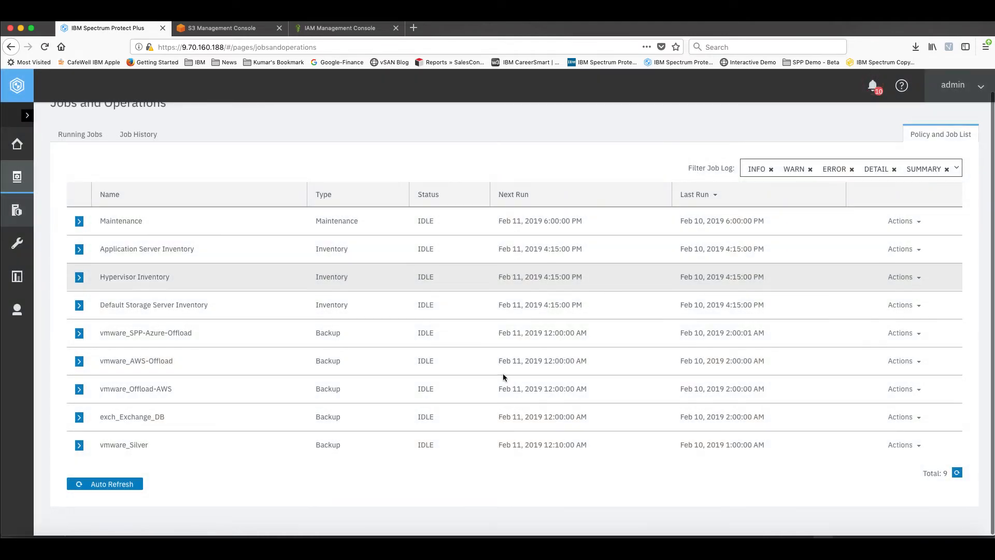
Examine the log of the newly started vmware_Silver backup run for its progress and completion, then collapse it
left_click(81, 446)
scroll(205, 439, "down", 5)
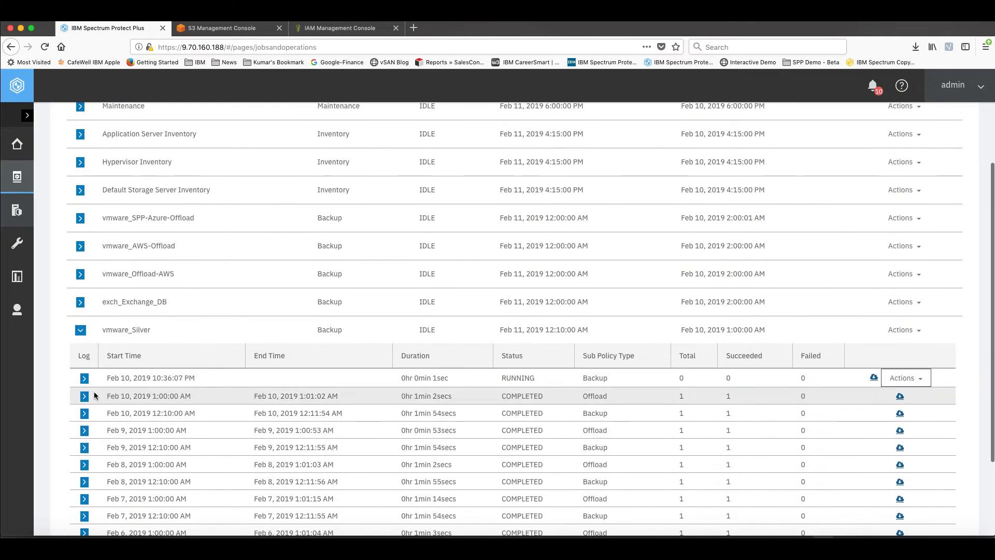
left_click(84, 379)
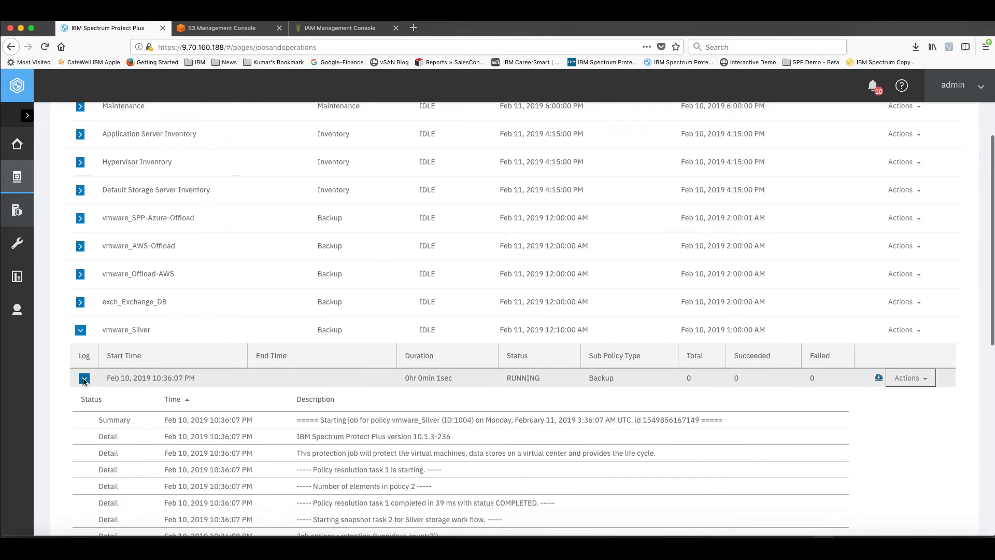
scroll(155, 424, "down", 3)
scroll(270, 419, "down", 3)
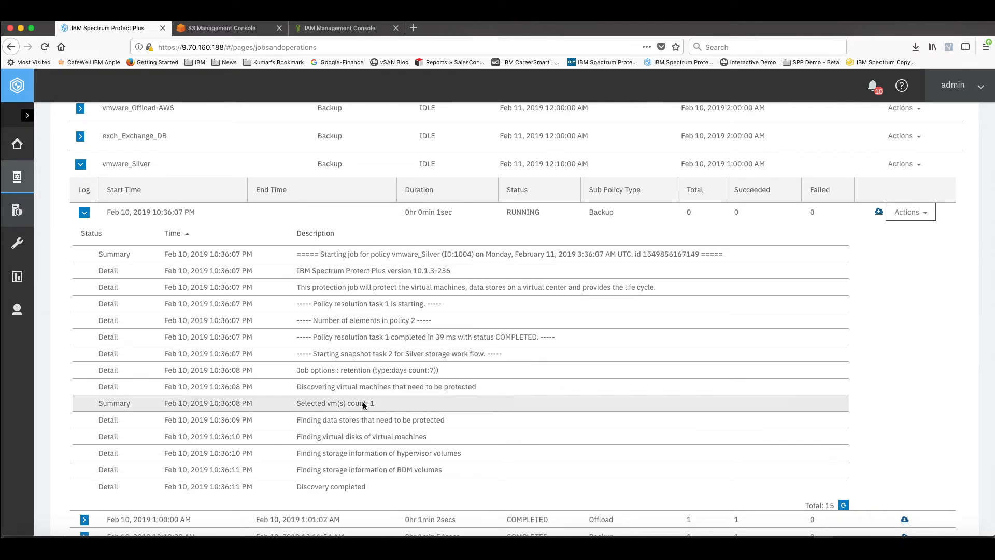
scroll(369, 420, "down", 1)
scroll(370, 420, "down", 1)
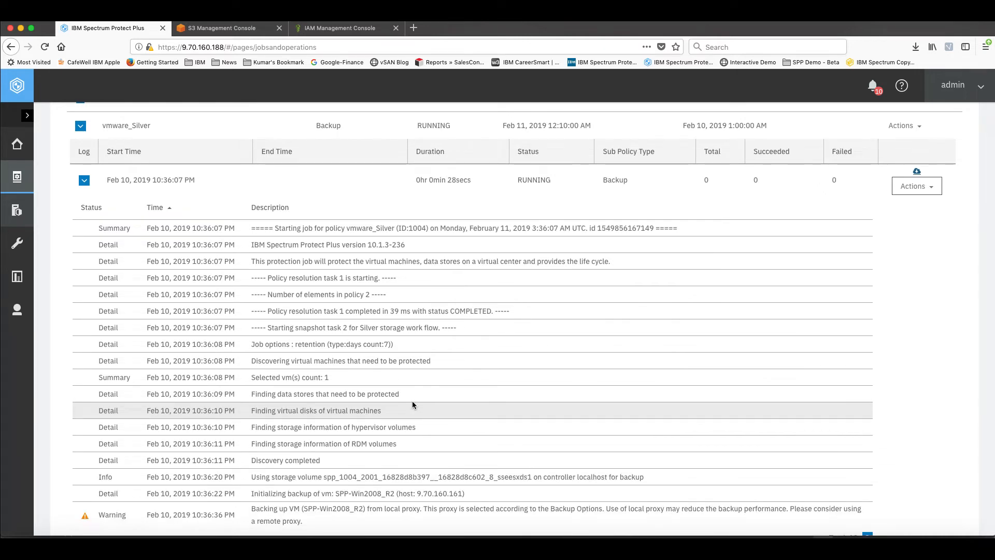
scroll(412, 404, "down", 3)
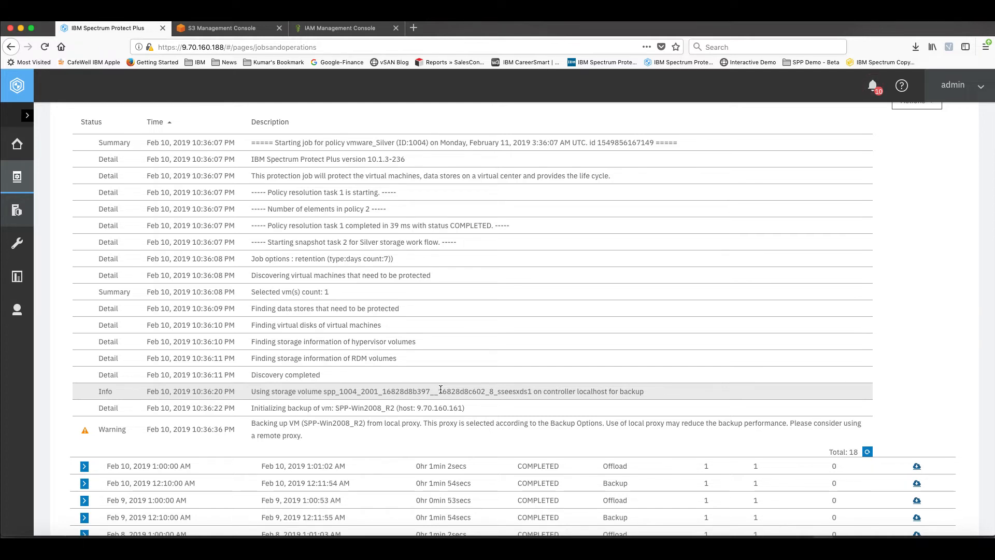
scroll(439, 366, "up", 1)
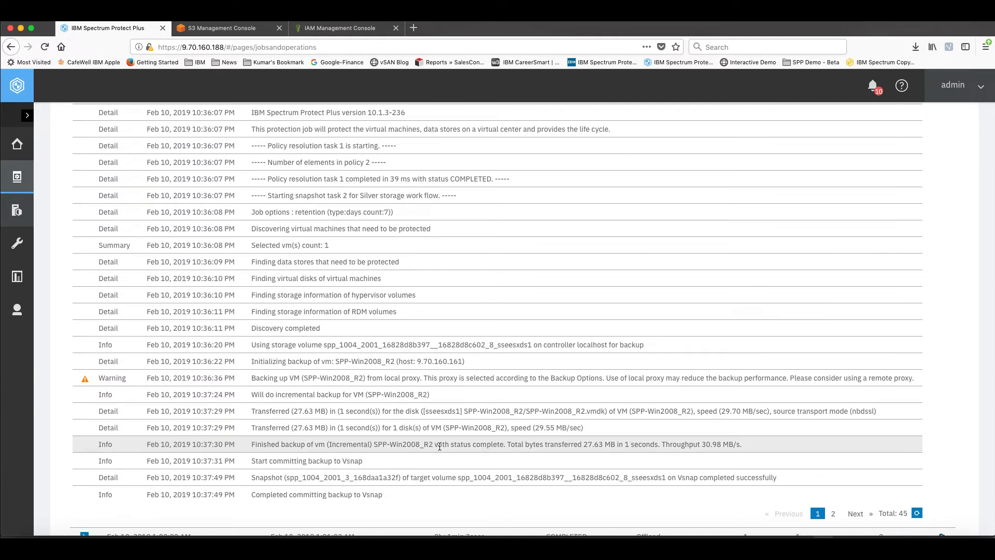
scroll(361, 455, "up", 2)
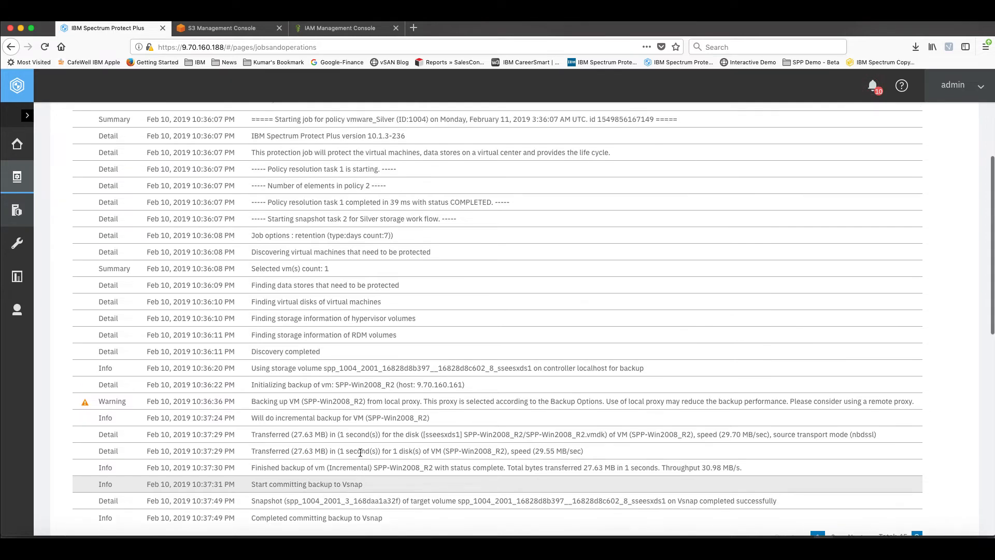
scroll(359, 452, "up", 5)
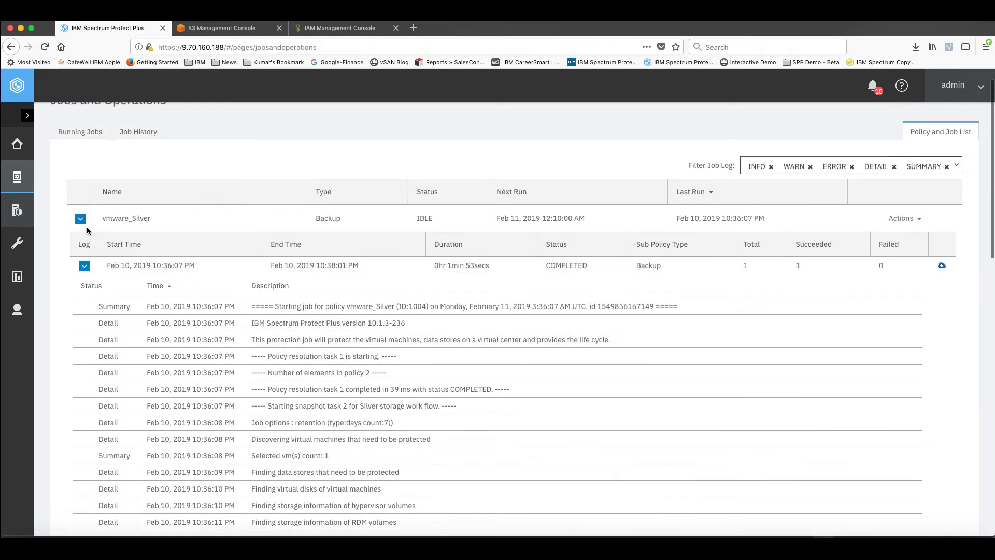
left_click(84, 265)
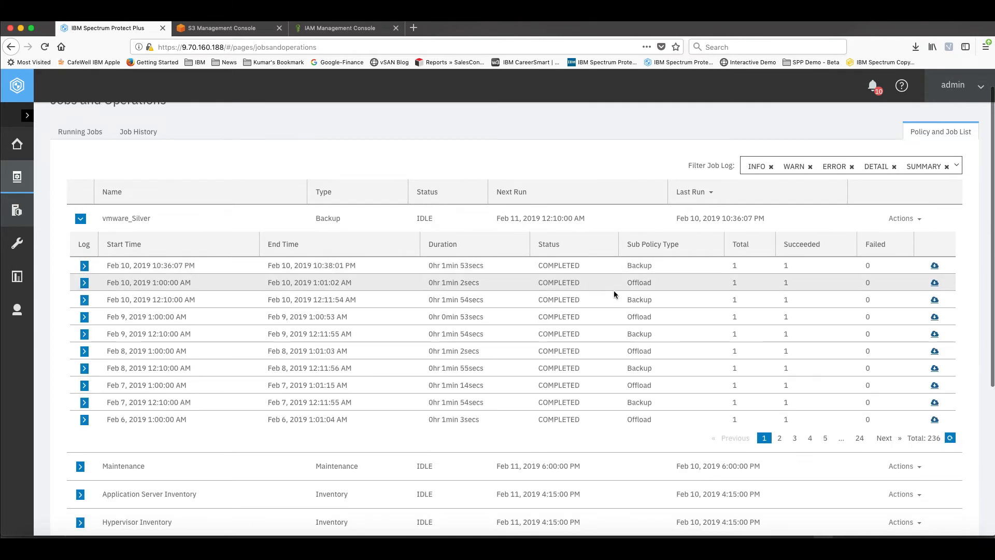
Start the vmware_Silver job again, this time with the Offload option instead of Backup to vSnap
left_click(904, 218)
left_click(874, 241)
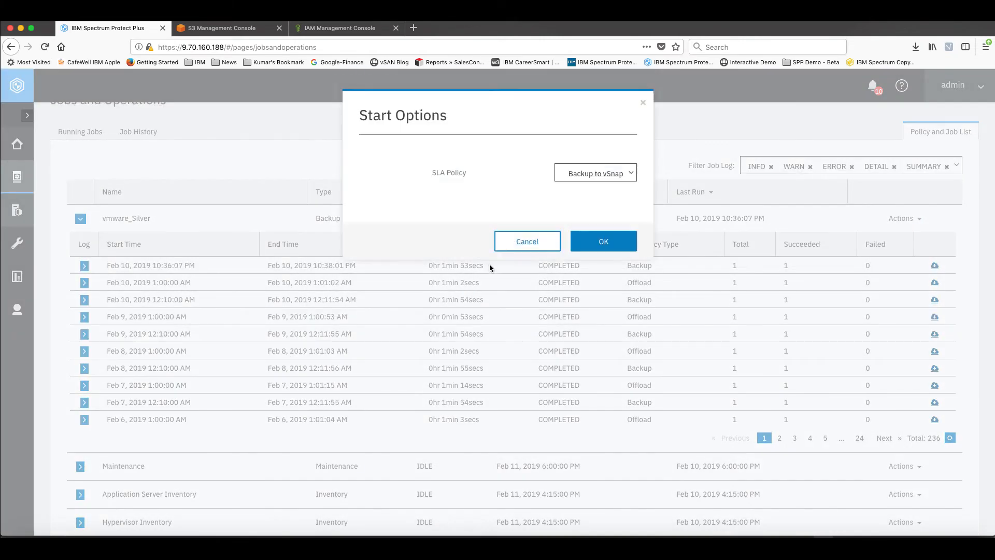
left_click(592, 179)
left_click(565, 231)
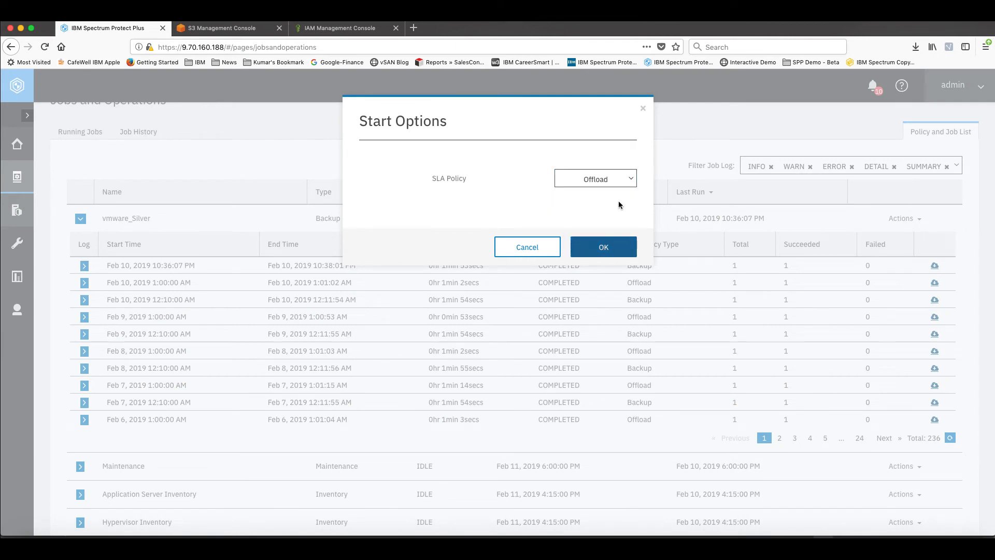
left_click(603, 248)
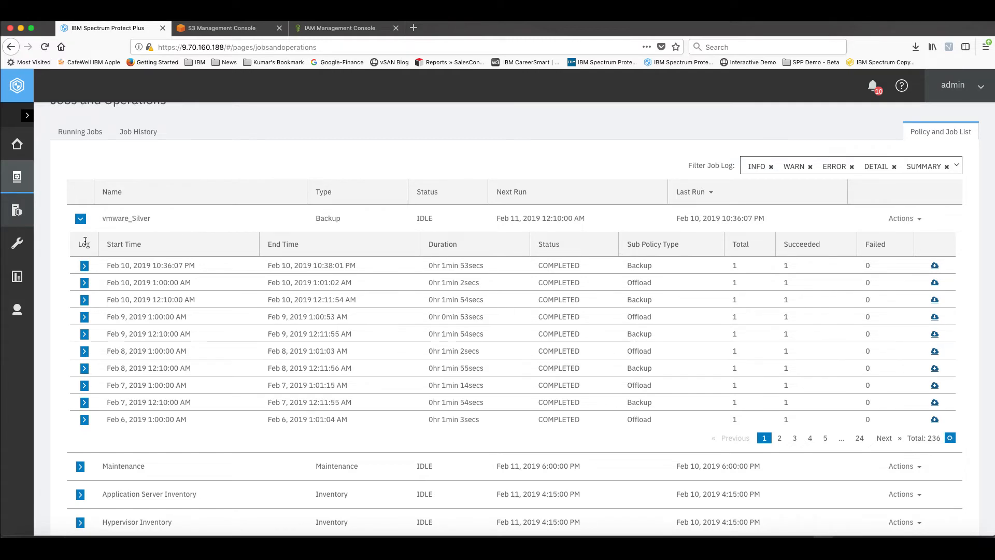
Examine the running vmware_Silver offload session's log for its sub policy type, retention and cloud target entries
left_click(85, 287)
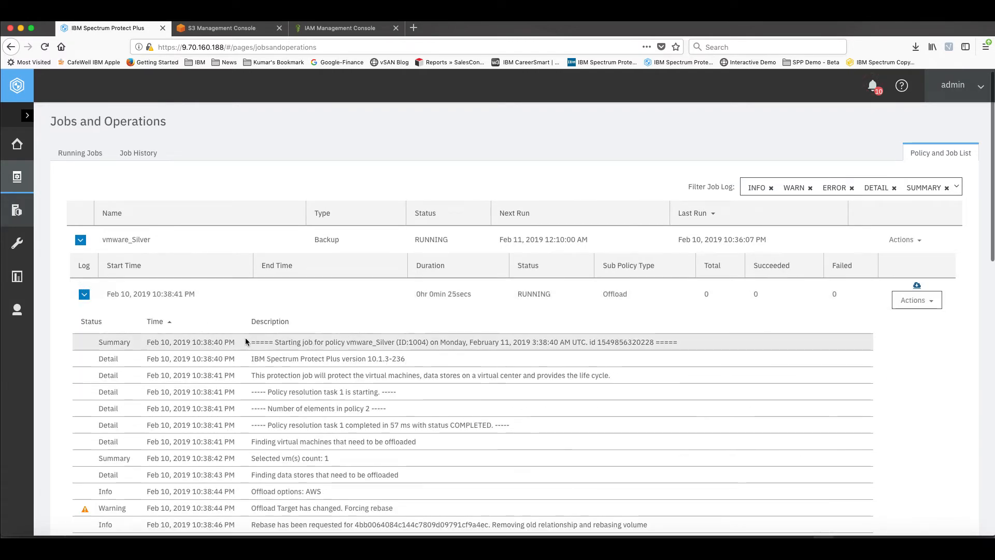
scroll(244, 341, "down", 2)
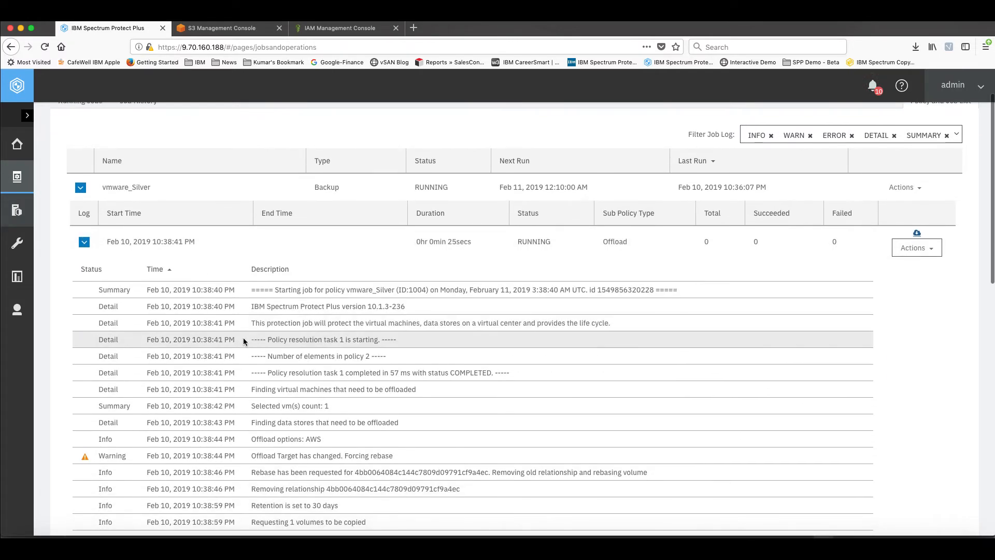
scroll(243, 340, "down", 1)
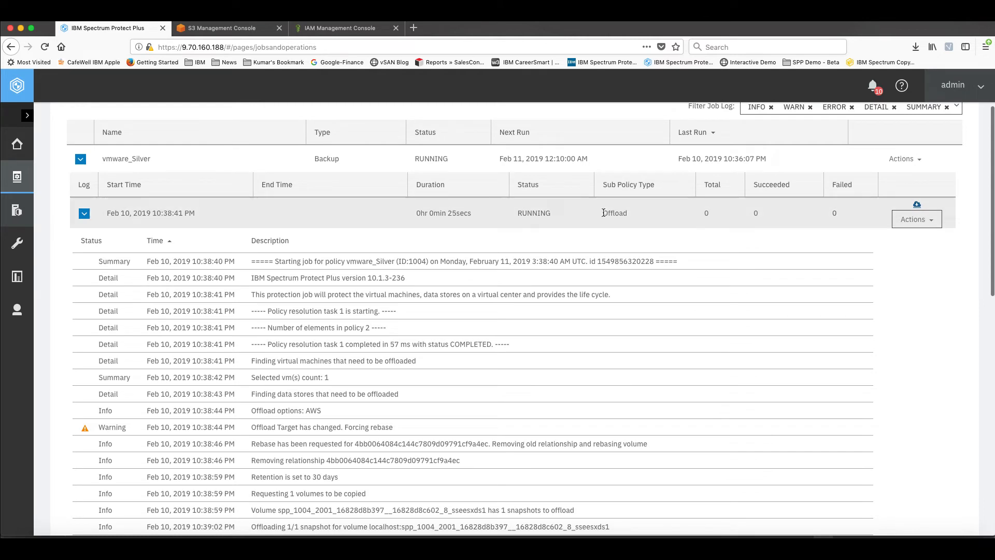
left_click_drag(605, 212, 638, 217)
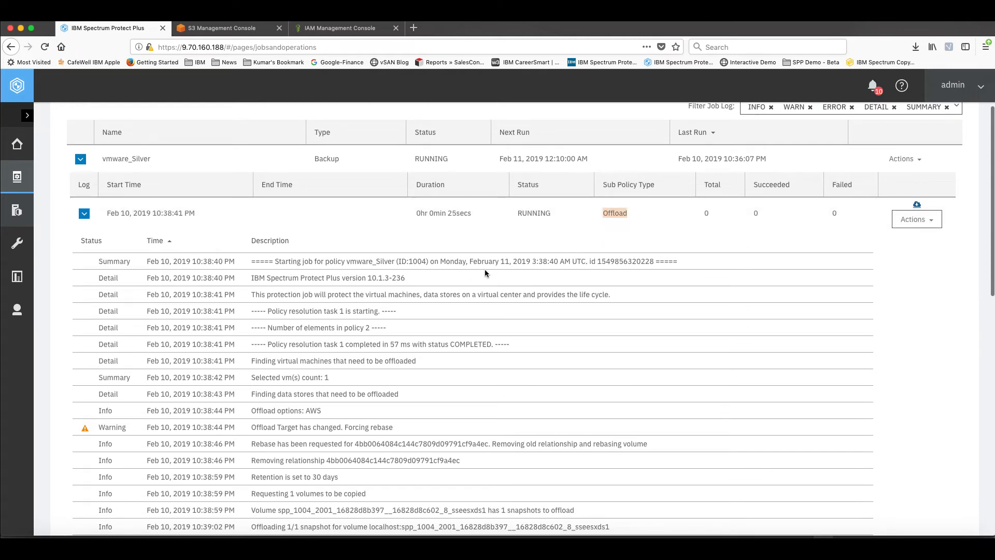
scroll(444, 285, "down", 3)
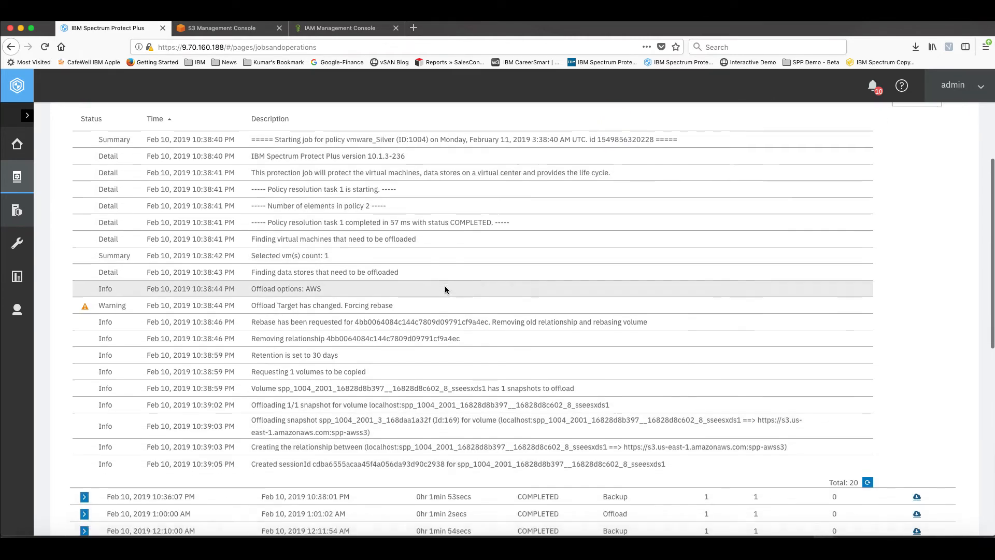
scroll(445, 285, "down", 1)
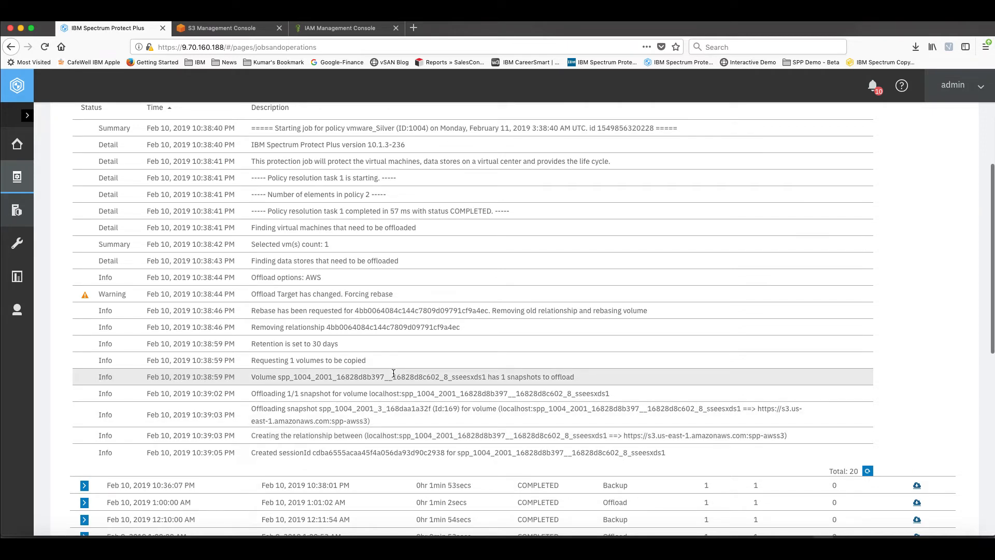
scroll(393, 374, "down", 1)
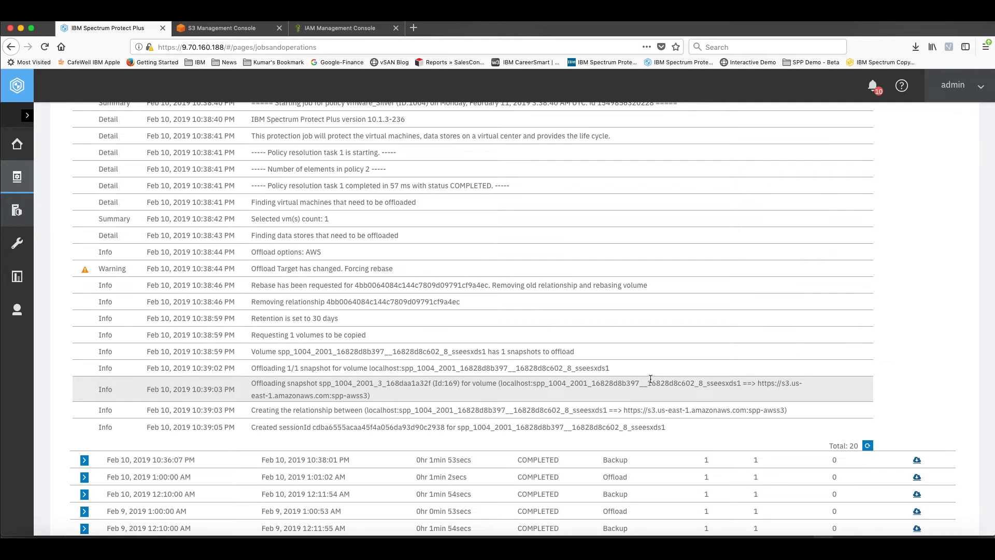
scroll(651, 379, "up", 1)
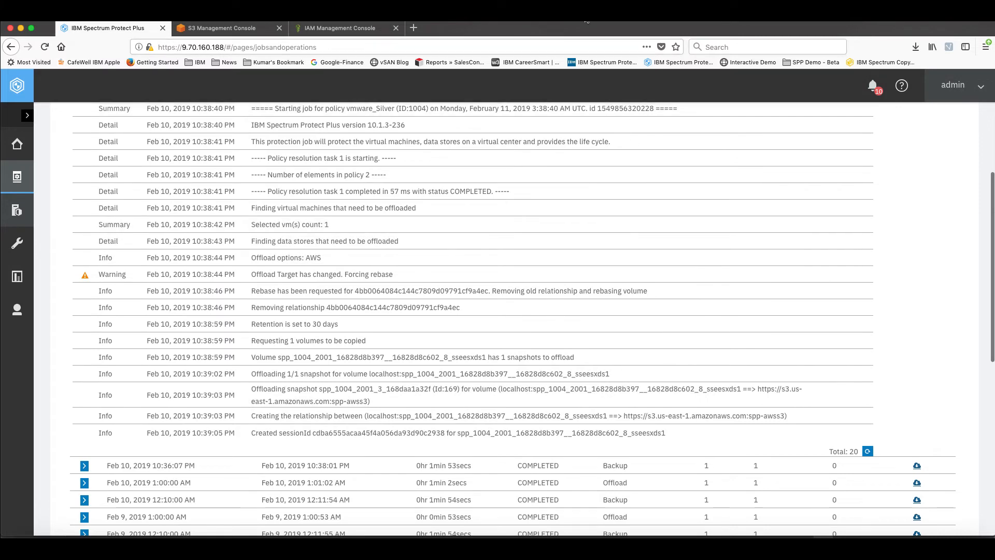
left_click(587, 22)
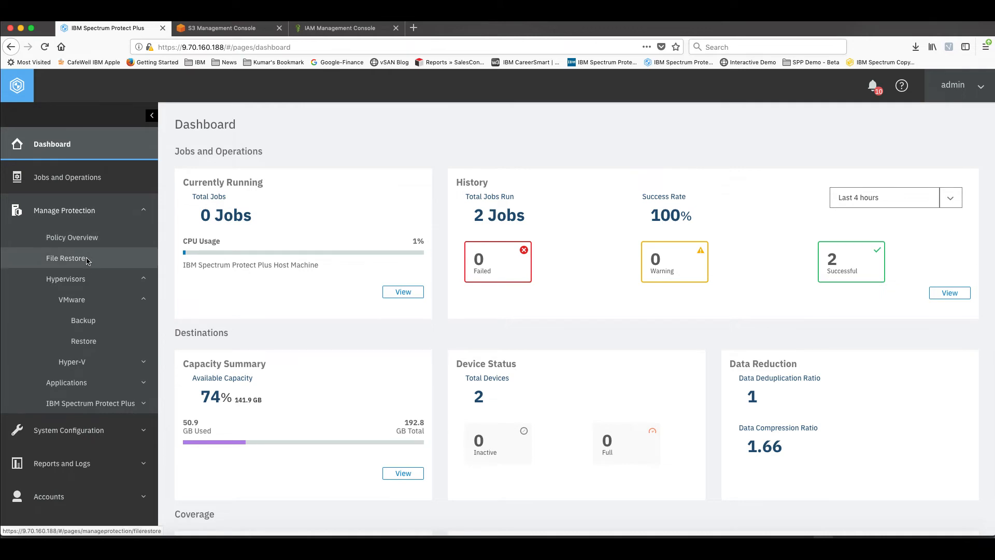
Search the VMware restore page for win2008 and expand the restore points of the SPP-Win2008_R2 machine under Discovered virtual machine
left_click(93, 345)
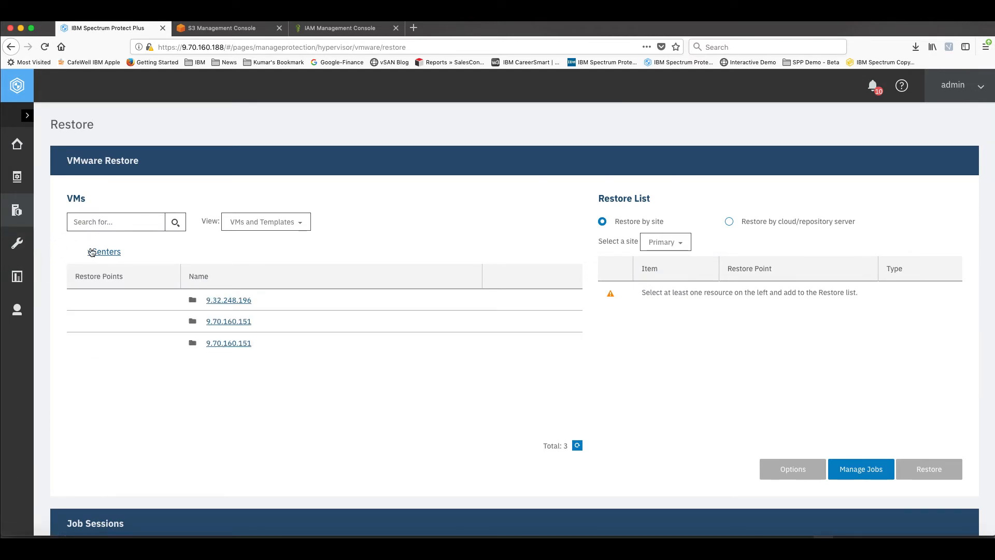
left_click(98, 215)
type("win2008")
key("Return")
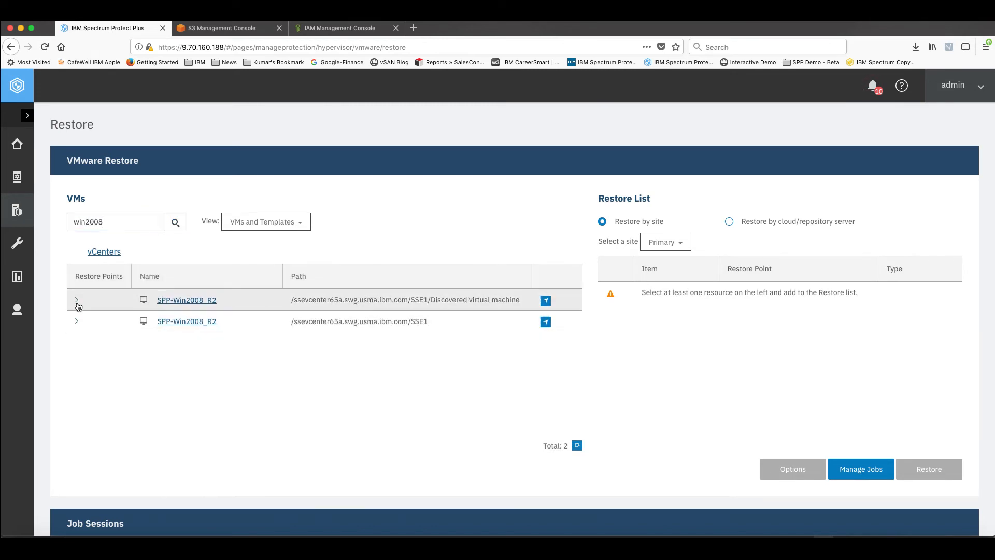
left_click(77, 301)
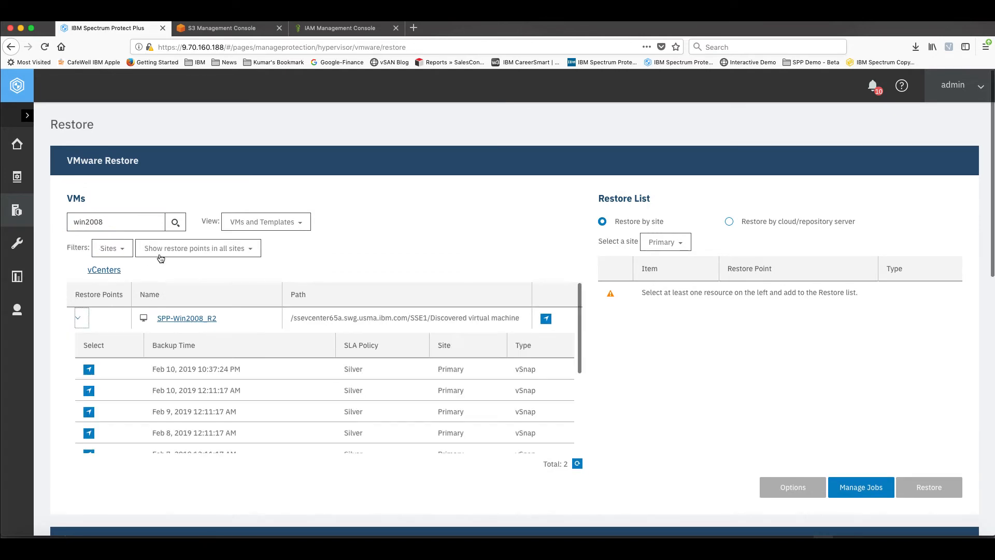
Filter the restore points to the SPP-S3 cloud server and add SPP-Win2008_R2's Feb 10, 2019 10:37:24 PM point to the restore list
left_click(122, 249)
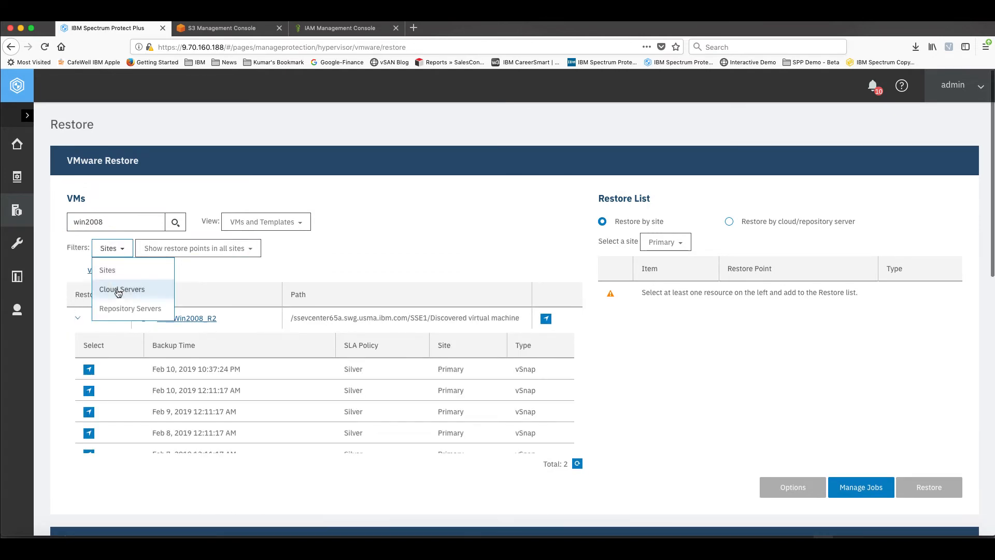
left_click(118, 289)
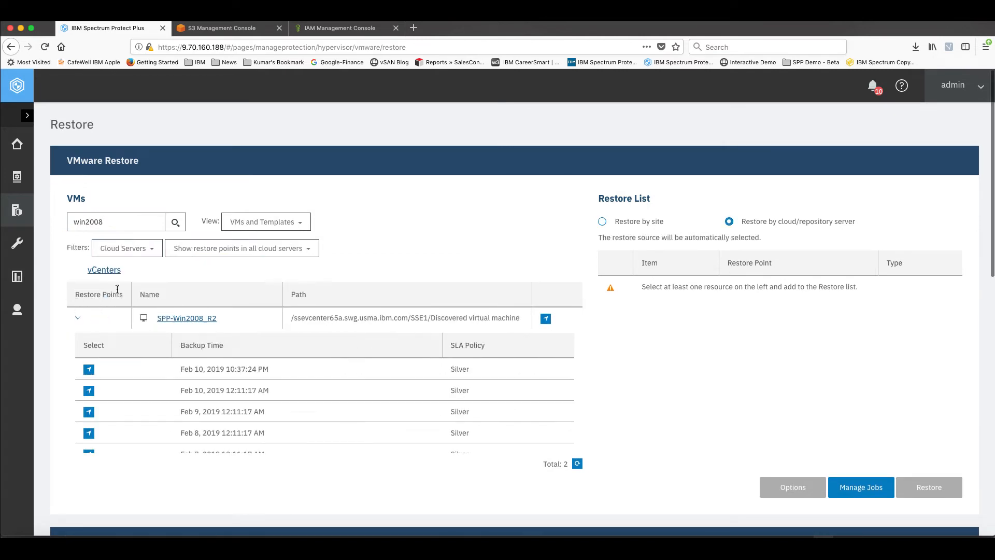
left_click(307, 249)
left_click(201, 327)
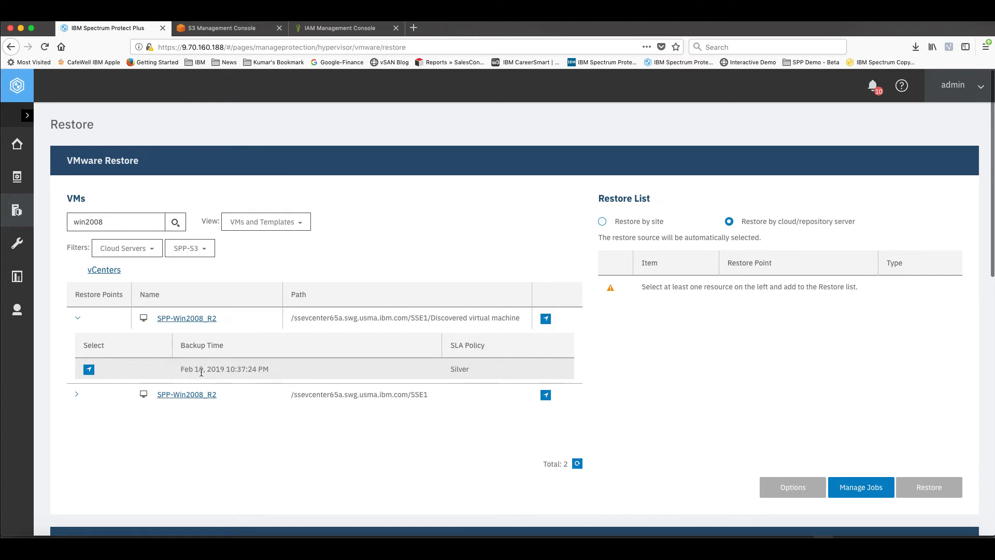
left_click(89, 370)
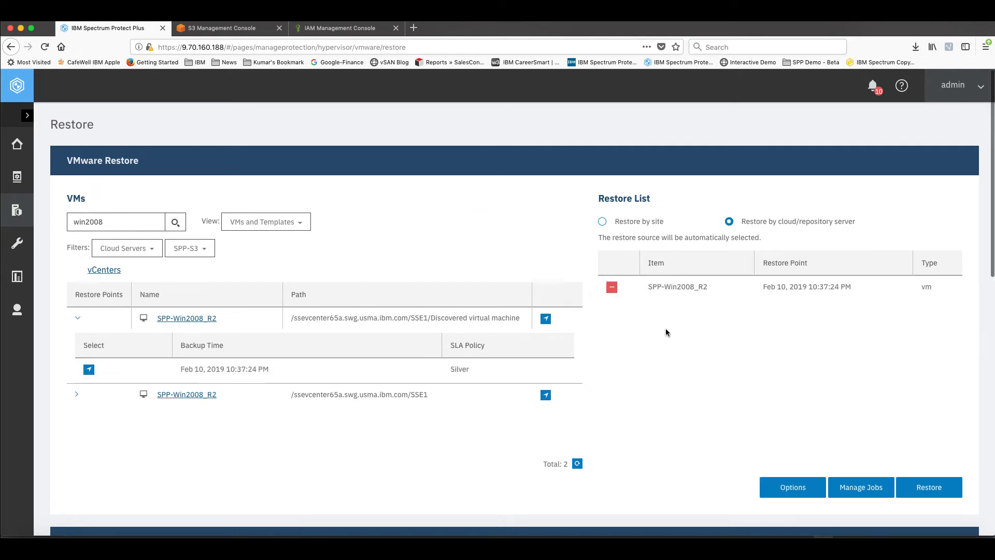
Review the restore options and save them with the Test restore type and the original ESX host or cluster as destination
scroll(666, 329, "down", 1)
scroll(666, 331, "down", 1)
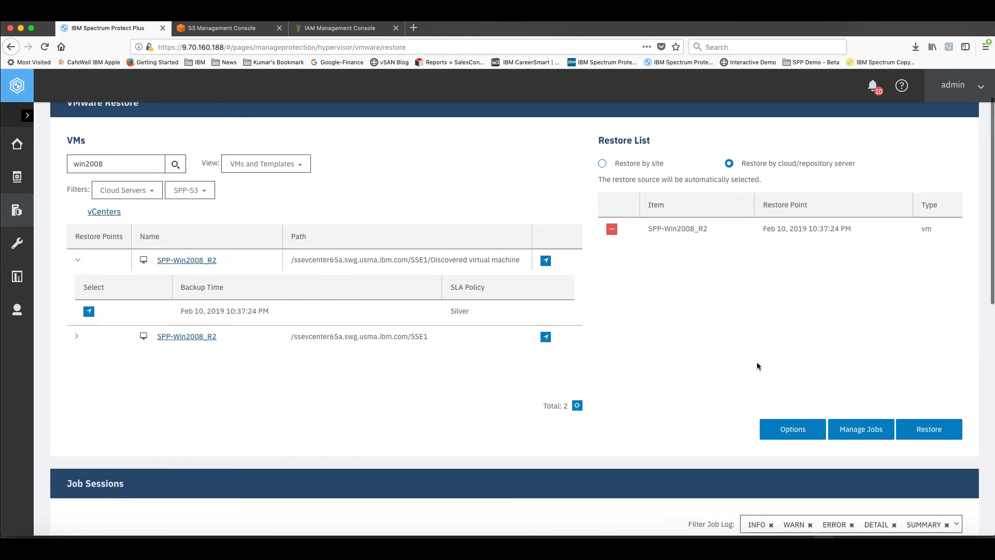
left_click(778, 434)
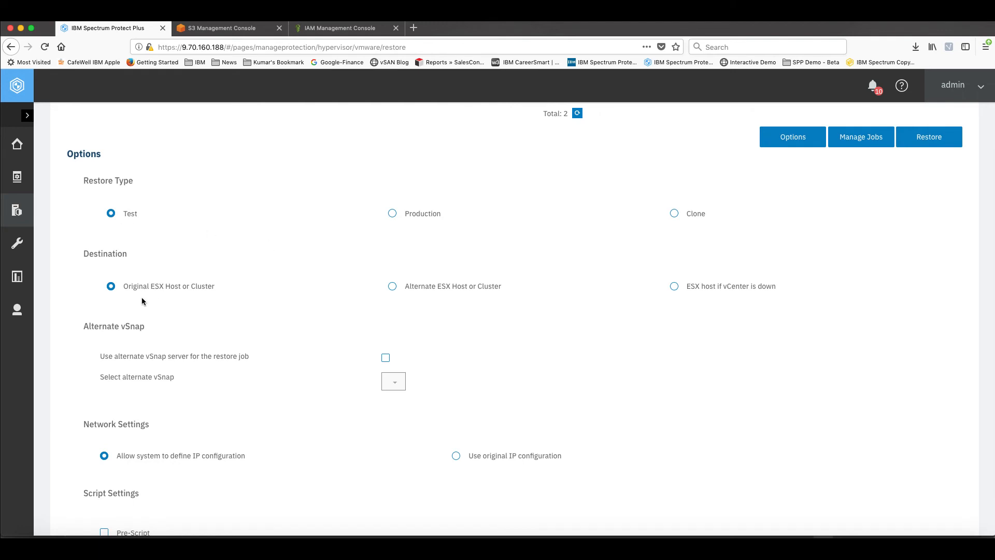
scroll(151, 303, "down", 1)
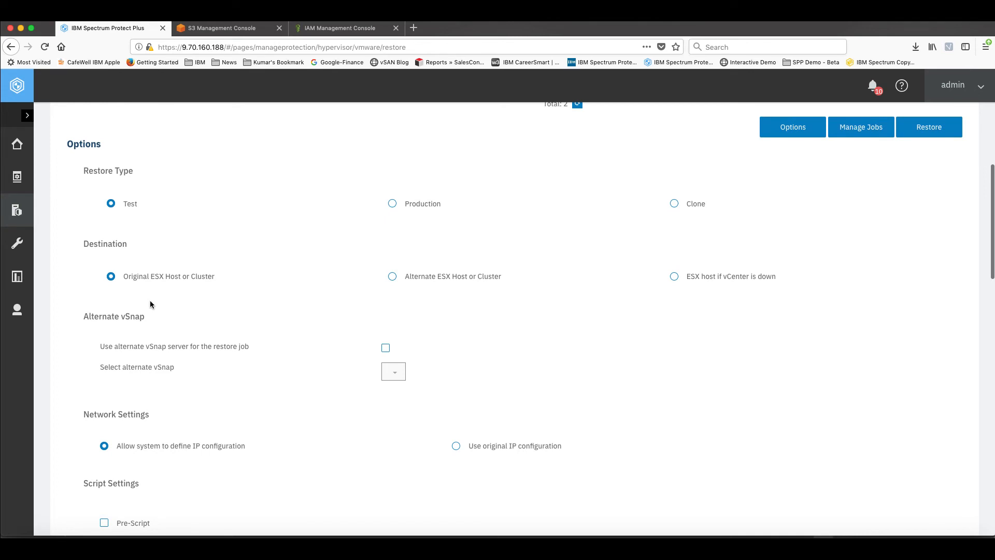
scroll(151, 304, "down", 3)
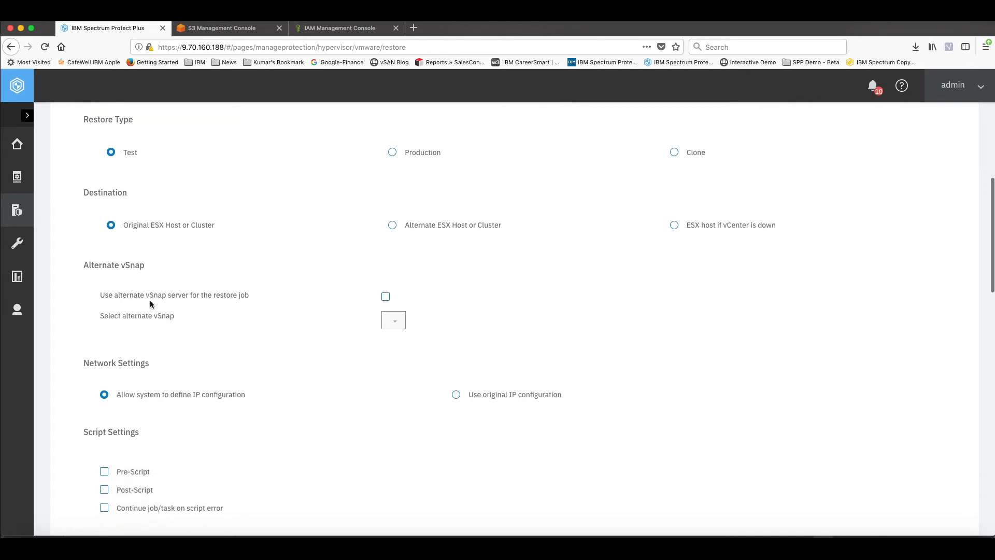
scroll(225, 337, "down", 8)
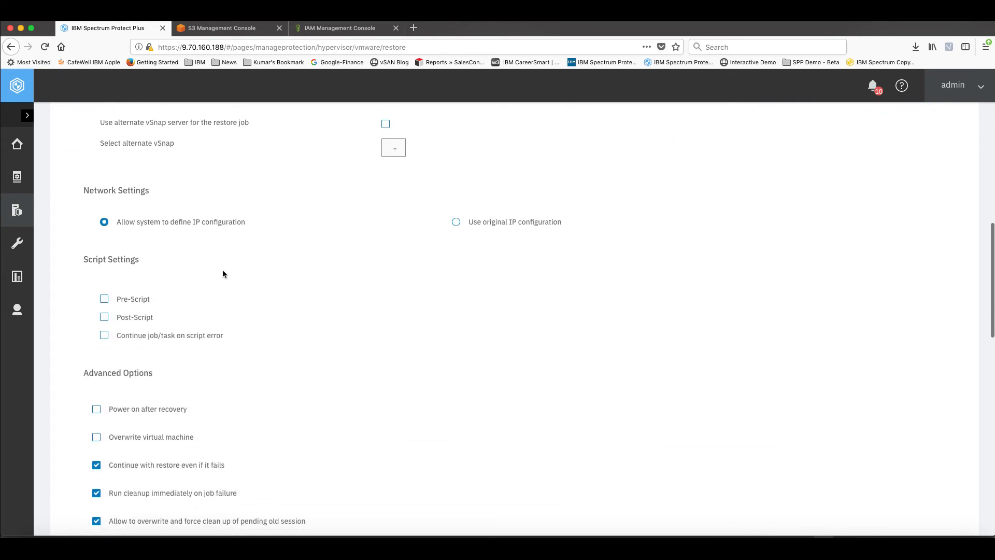
scroll(213, 319, "down", 7)
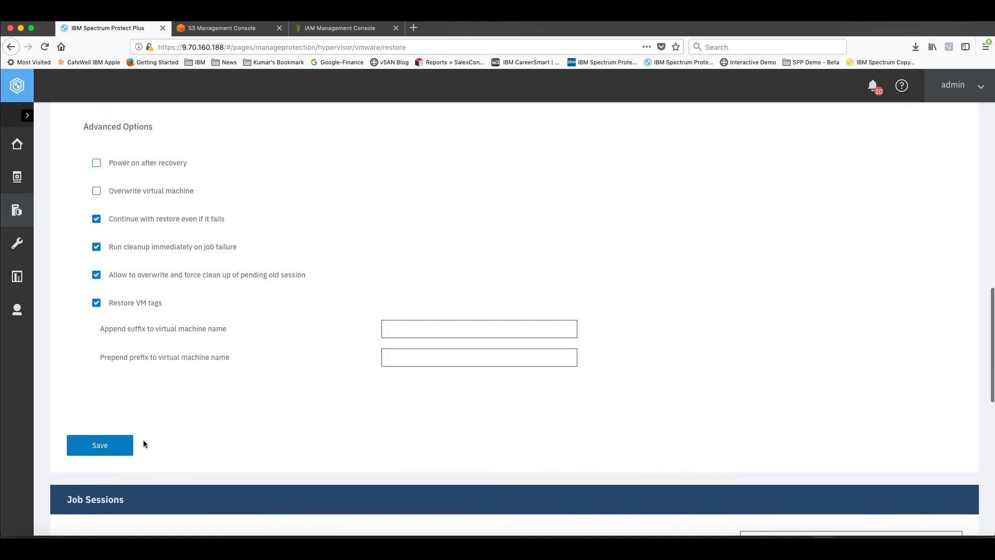
left_click(119, 452)
Run the restore job for the SPP-Win2008_R2 restore point and confirm it
scroll(459, 375, "up", 6)
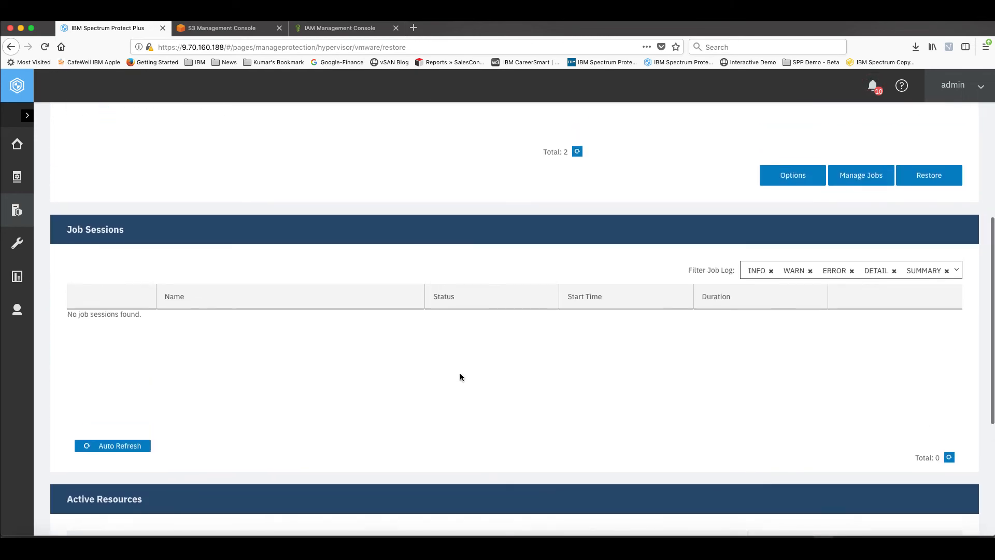
scroll(459, 372, "up", 3)
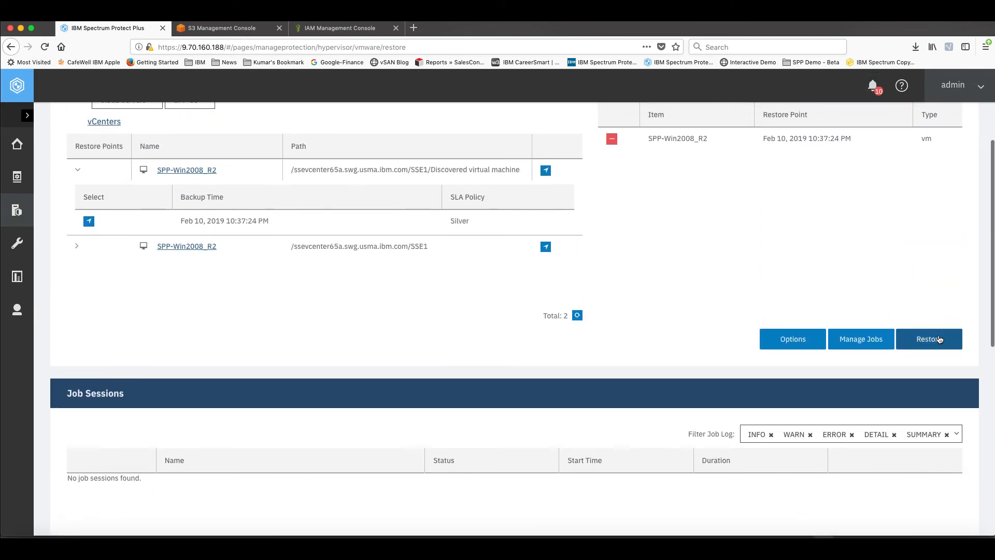
left_click(937, 338)
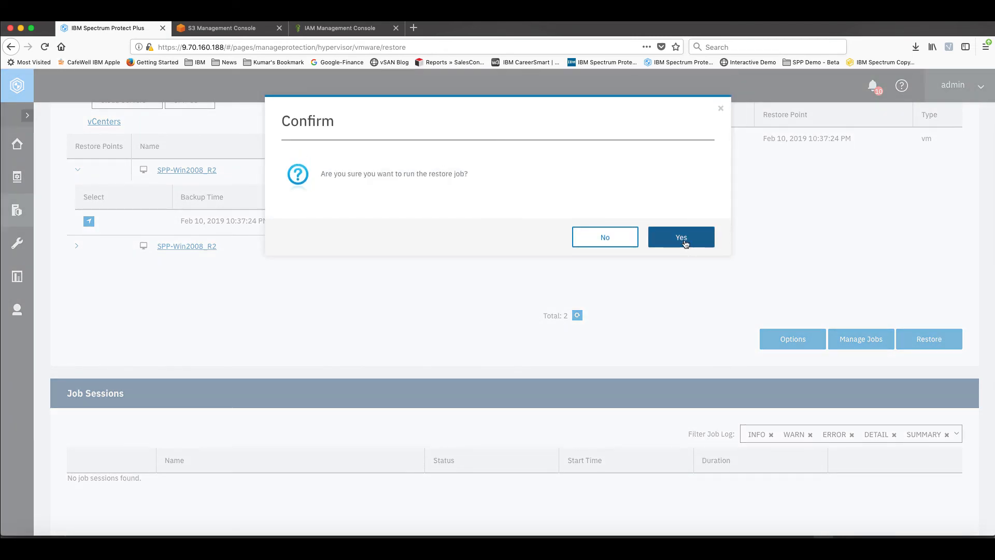
left_click(683, 241)
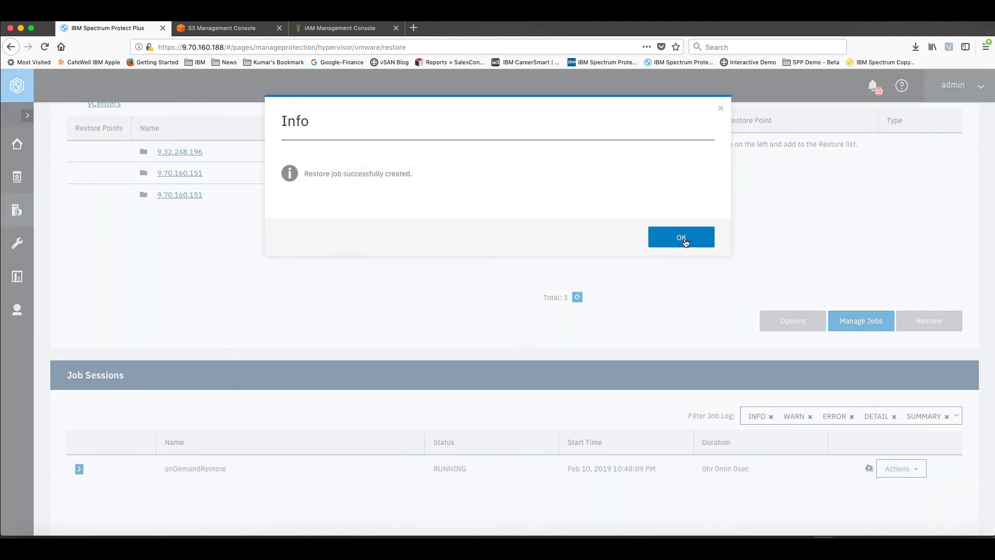
left_click(684, 236)
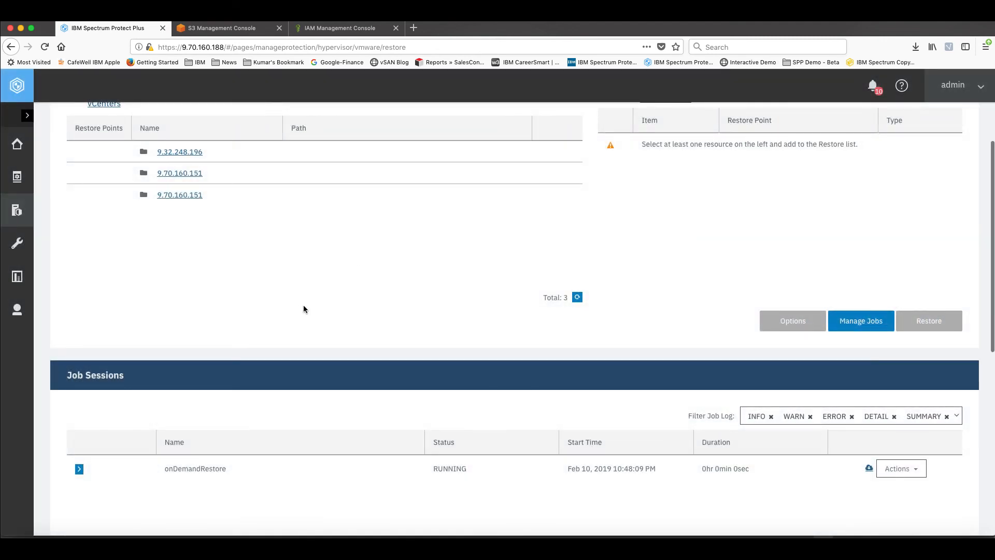
Examine the onDemandRestore session's log, its status and the Active Resources list for the restored test machine
scroll(303, 307, "down", 3)
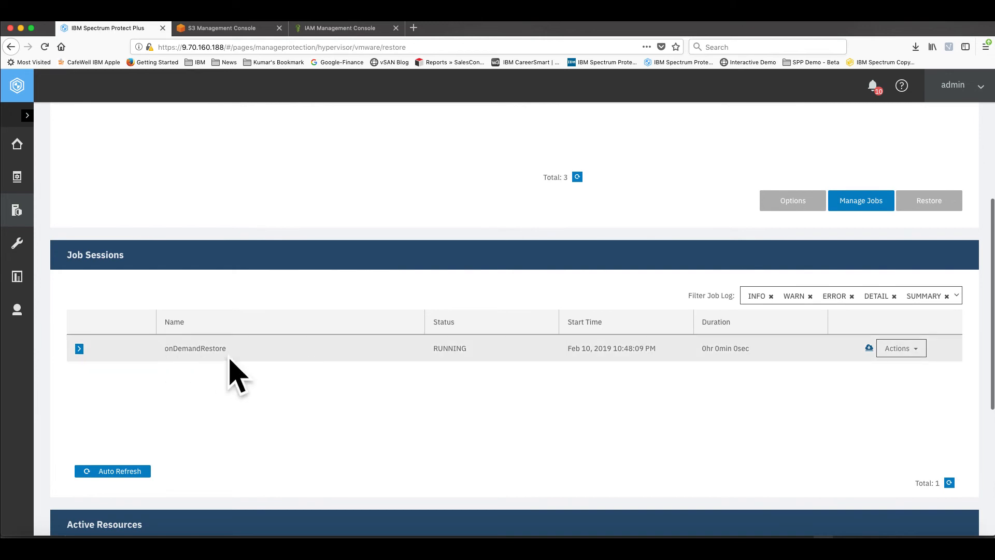
left_click(79, 351)
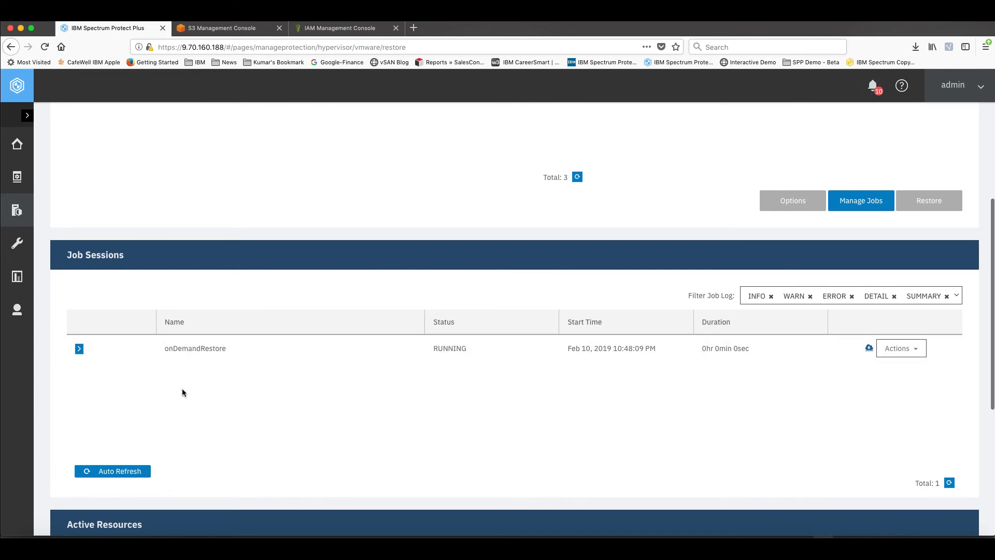
scroll(183, 388, "down", 3)
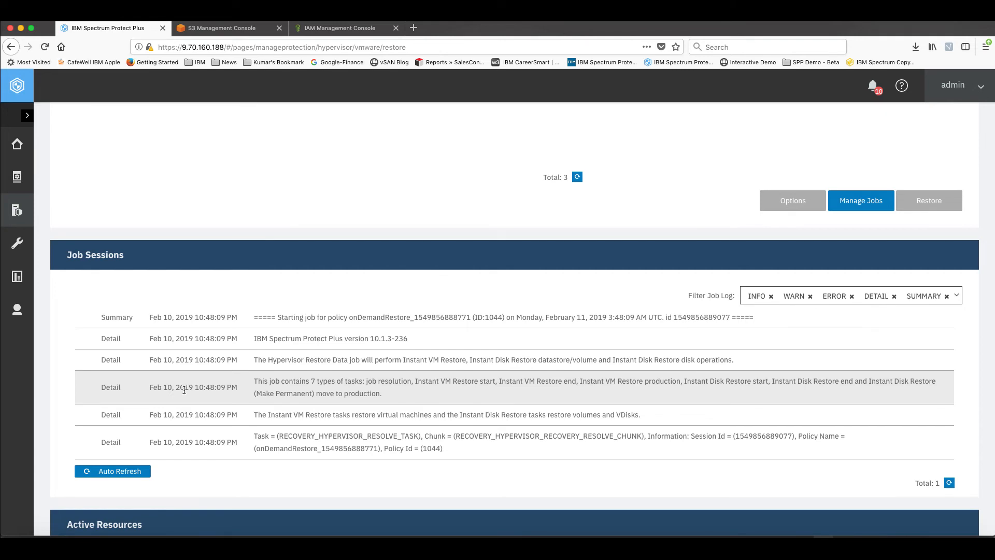
scroll(183, 388, "down", 5)
scroll(184, 393, "down", 6)
scroll(183, 389, "down", 5)
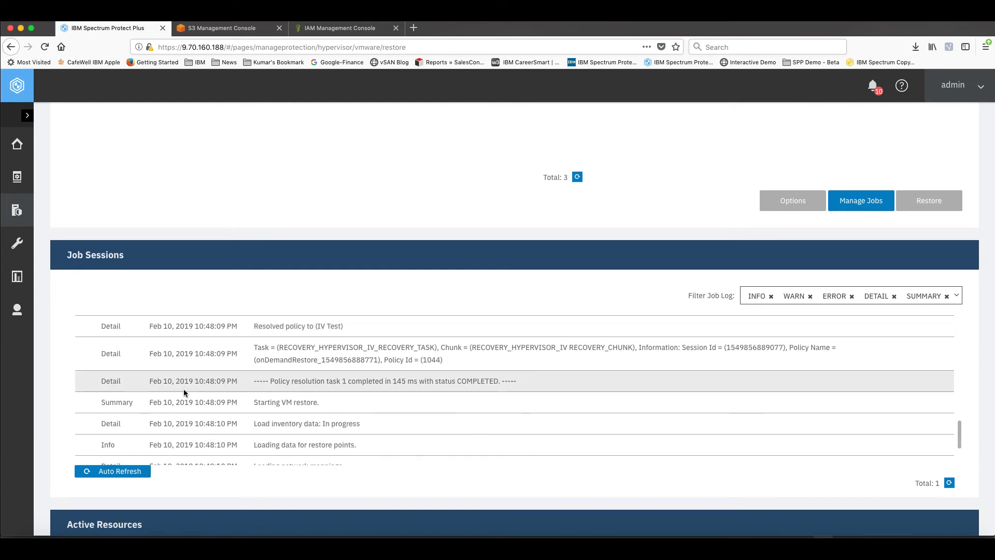
scroll(183, 390, "down", 3)
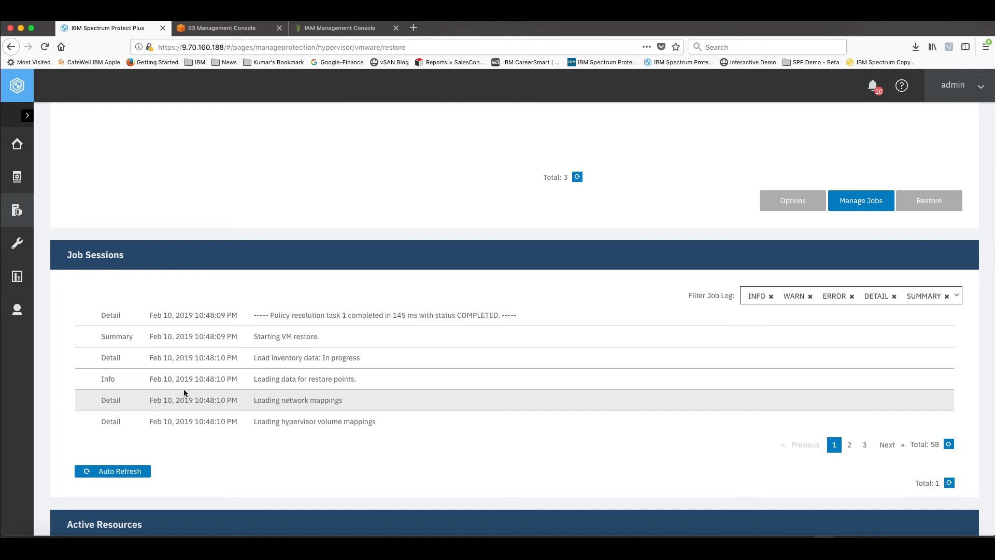
scroll(304, 392, "down", 1)
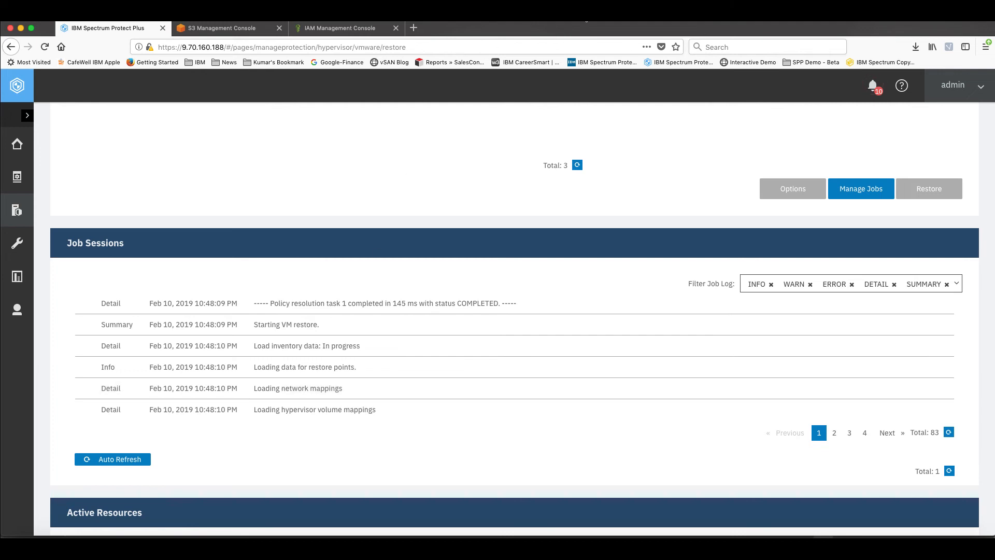
scroll(319, 316, "down", 2)
scroll(319, 316, "up", 5)
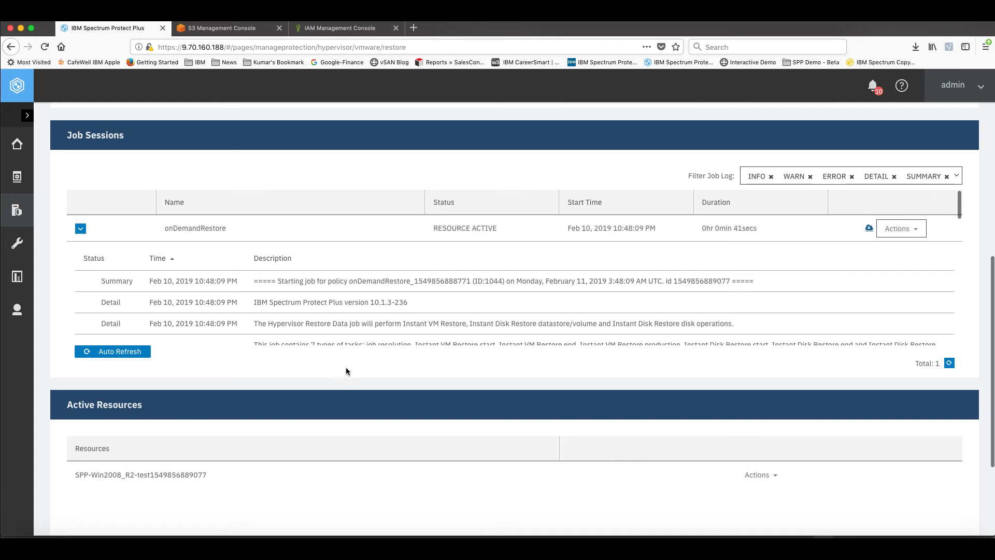
scroll(167, 477, "down", 1)
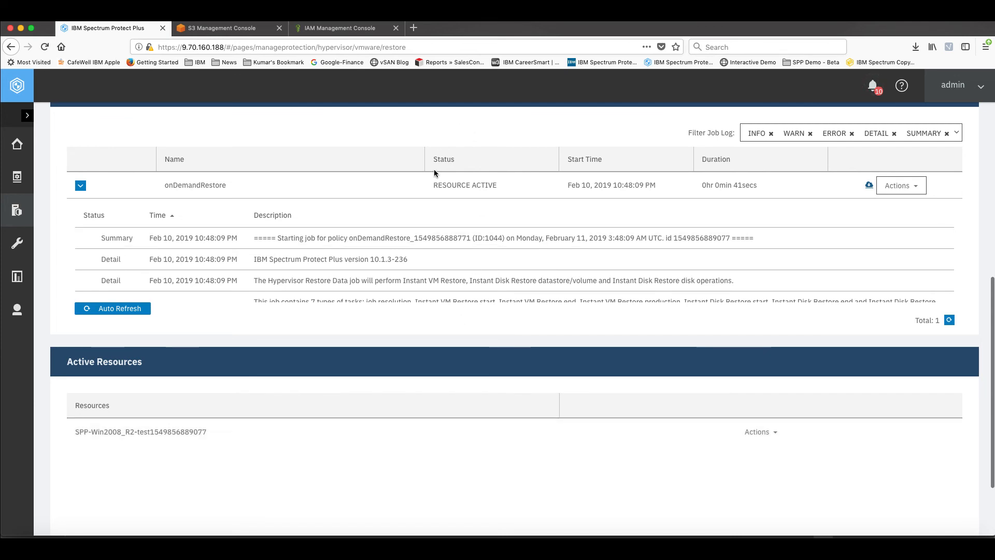
left_click(585, 20)
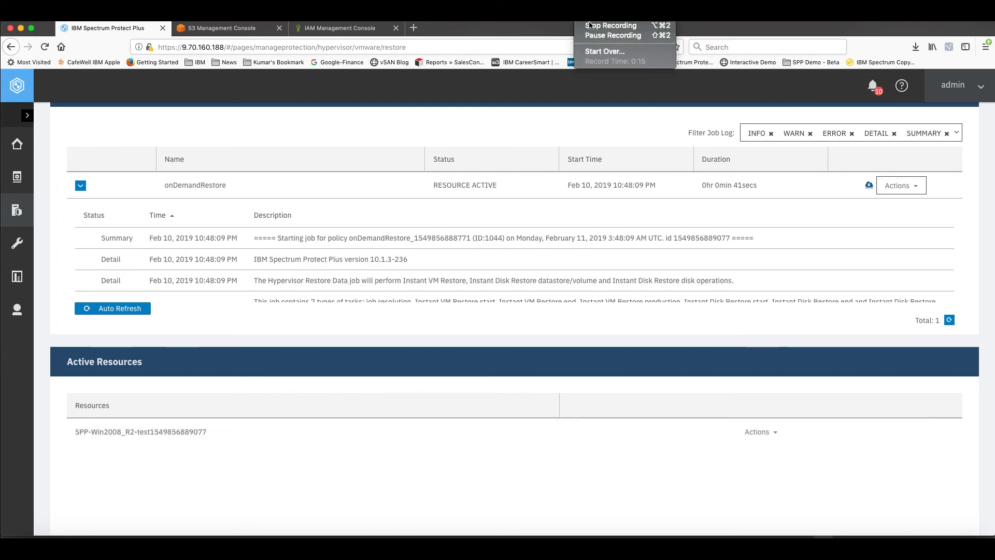
left_click(613, 35)
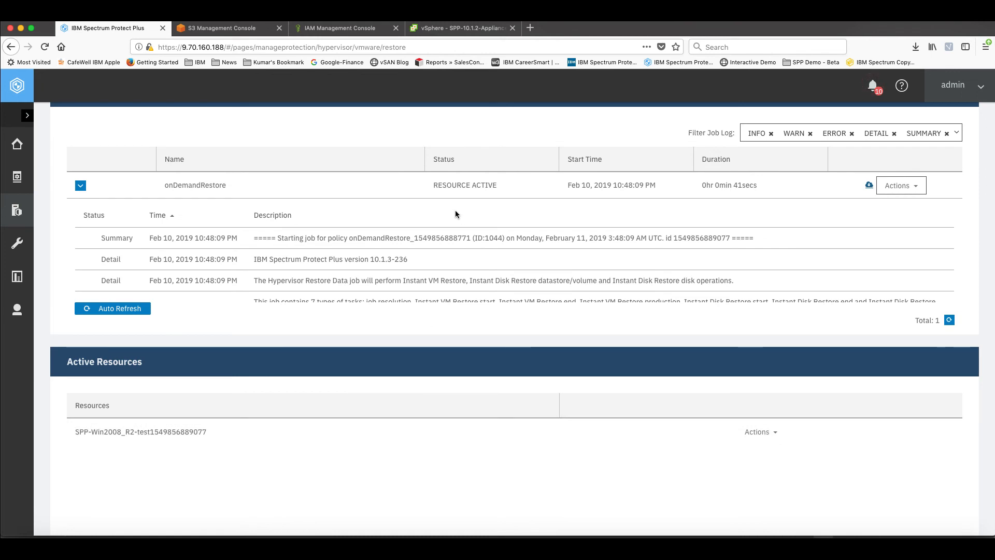
Switch to the vSphere Client and compare the SPP-Win2008_R2 test machine in the inventory with the name under Active Resources in Spectrum Protect Plus
left_click(460, 30)
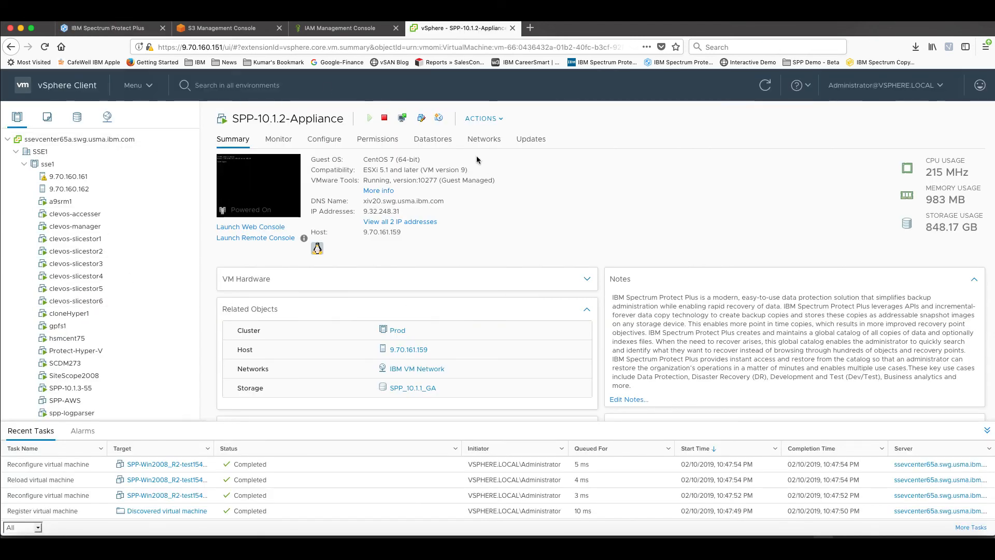
scroll(98, 238, "down", 3)
scroll(97, 238, "down", 5)
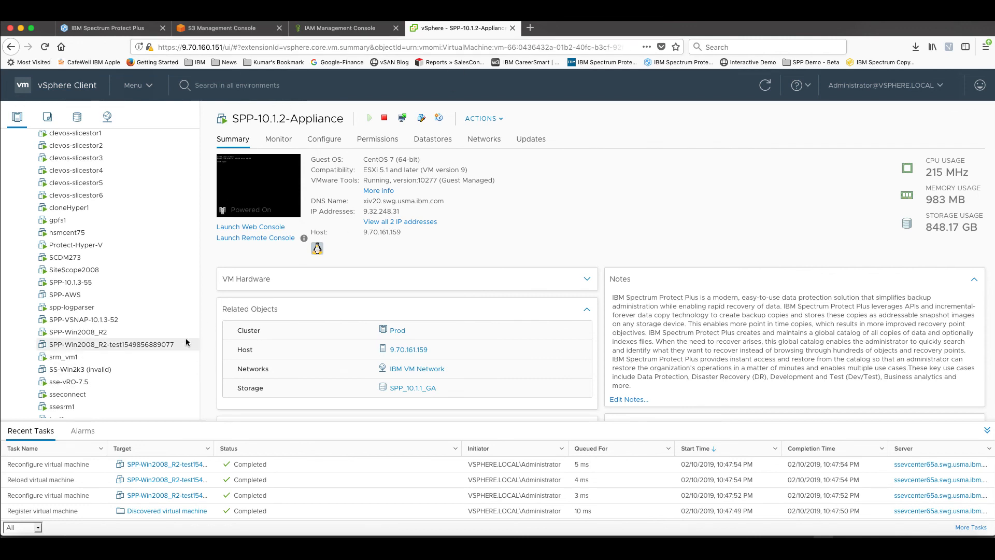
left_click(145, 28)
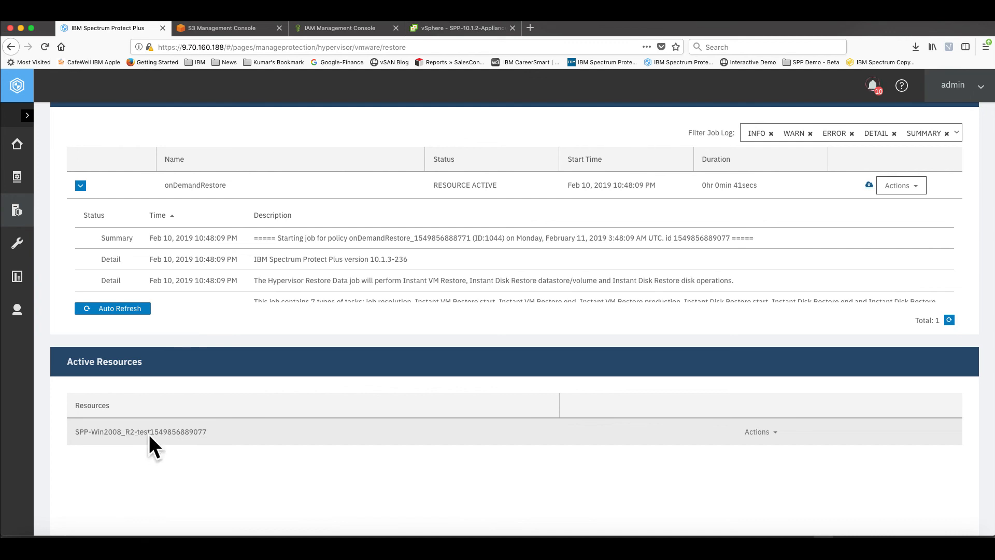
left_click_drag(189, 433, 219, 437)
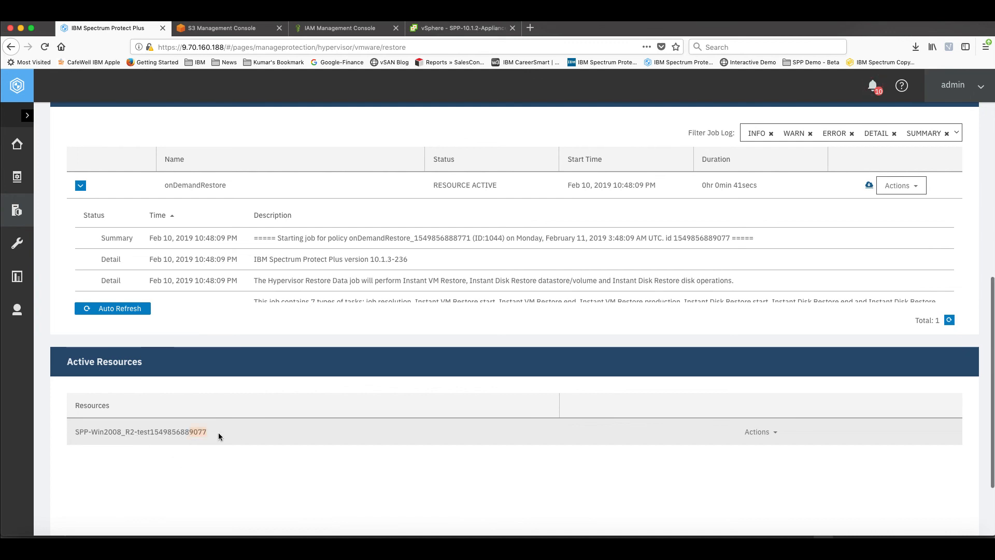
left_click(457, 28)
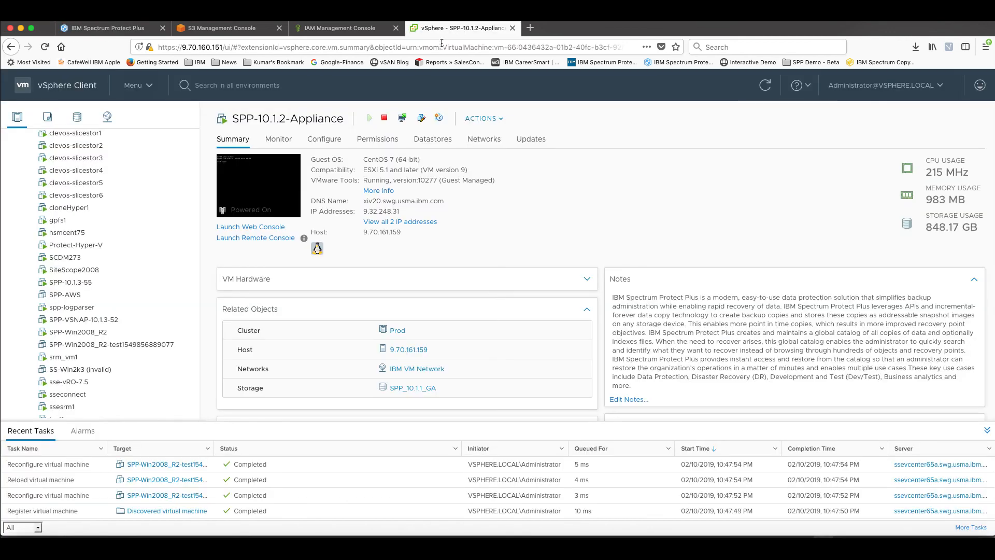
Power on the restored SPP-Win2008_R2 test machine in vSphere and launch its web console
left_click(86, 345)
right_click(86, 346)
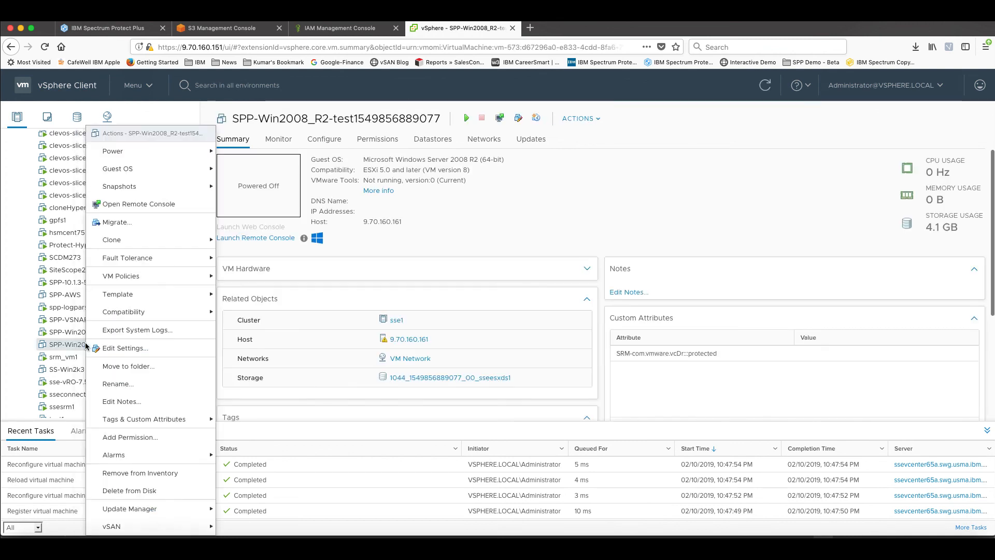
mouse_move(123, 153)
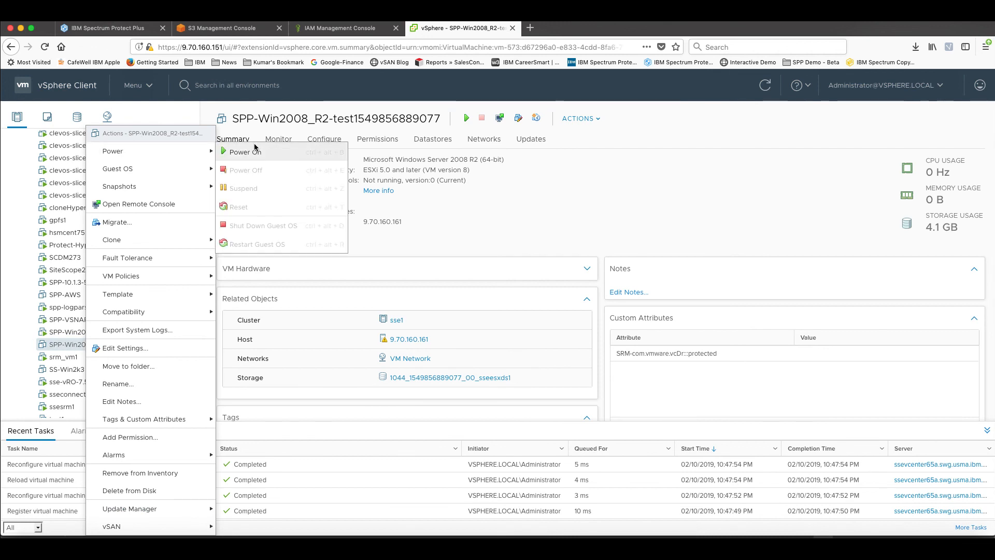
left_click(240, 153)
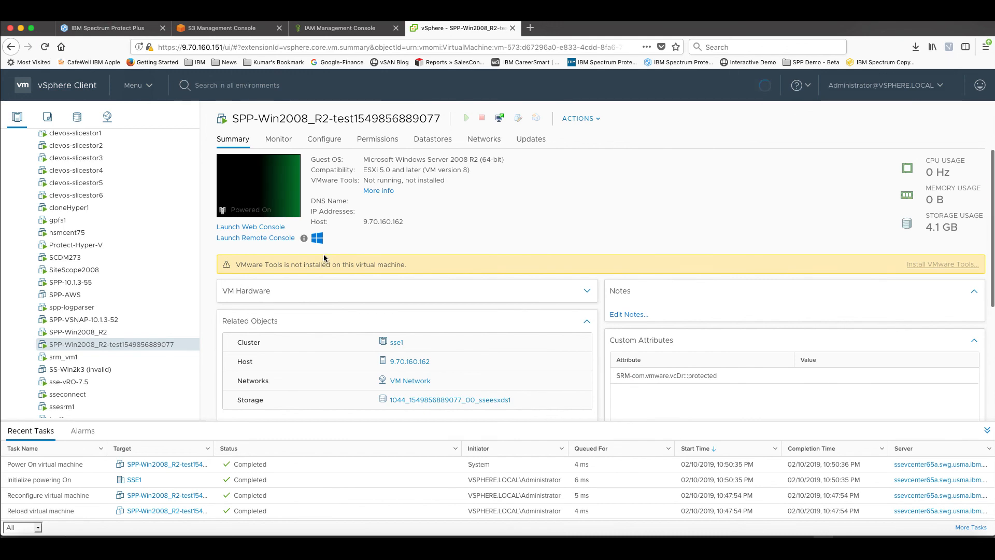
left_click(252, 229)
left_click(616, 353)
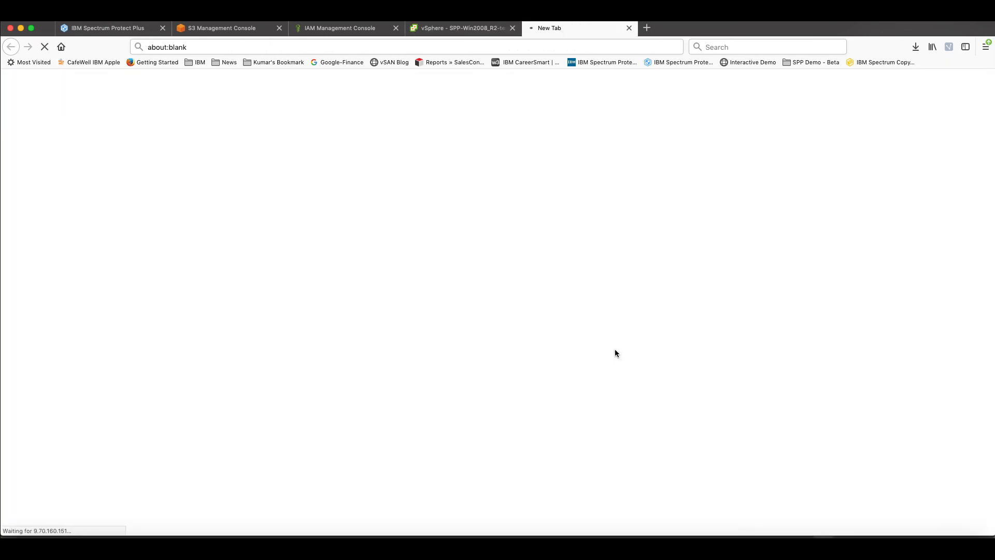